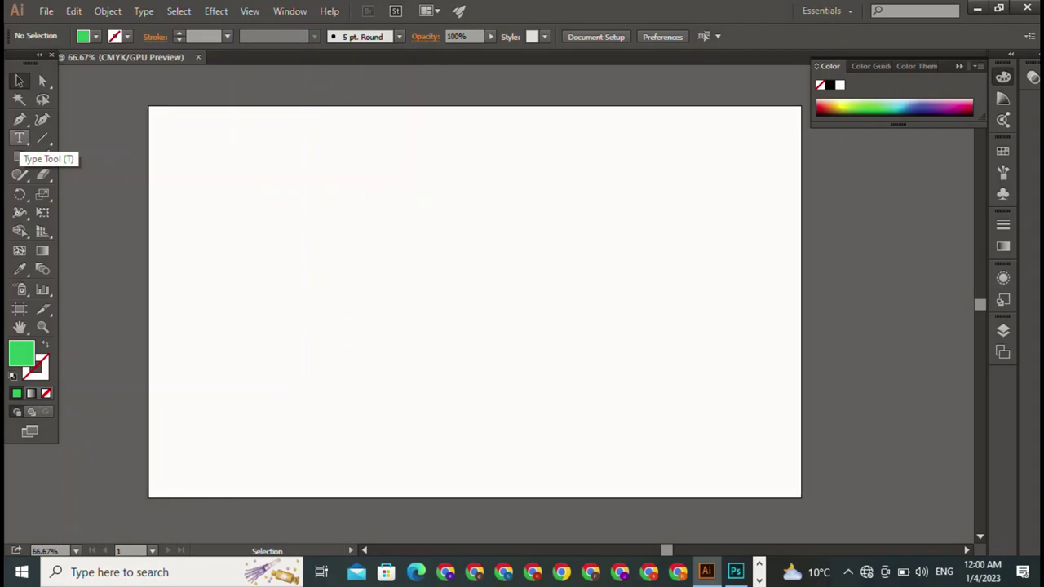
Type a single letter A near the top of the artboard
left_click(20, 138)
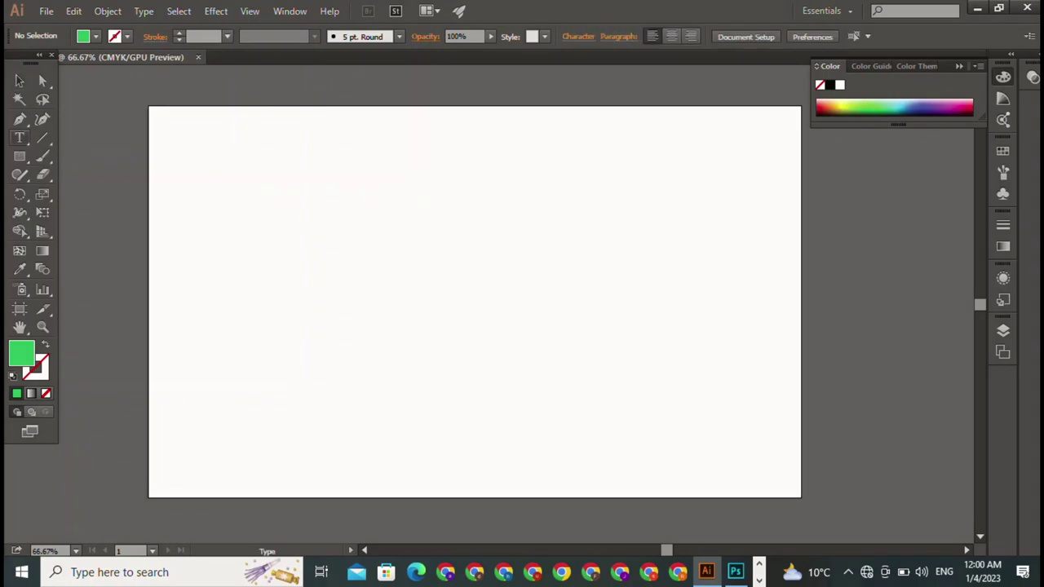
left_click(384, 172)
type("A")
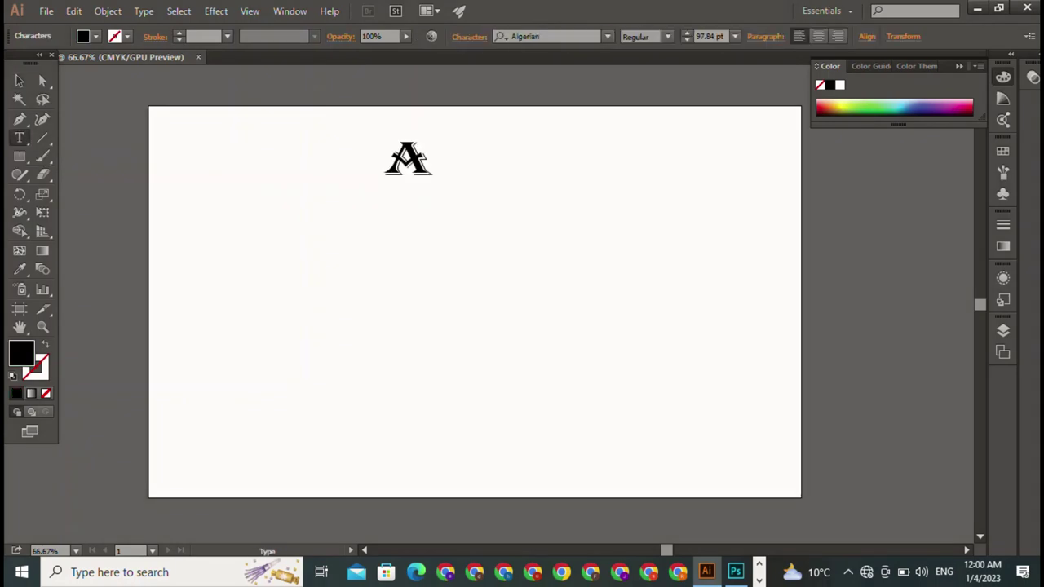
key("Escape")
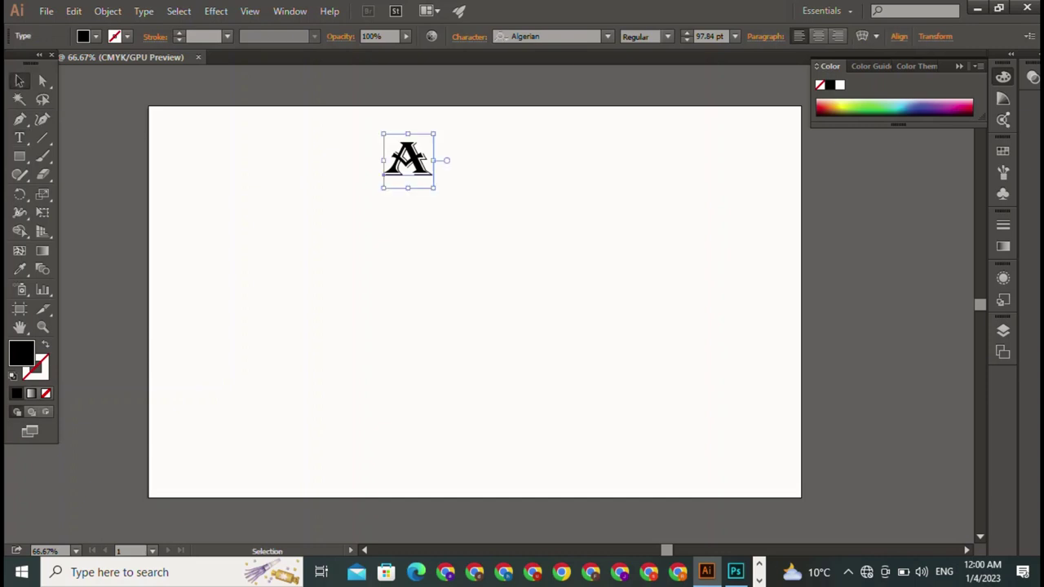
Apply a bold italic script font to the letter A
left_click(547, 36)
key("BackSpace")
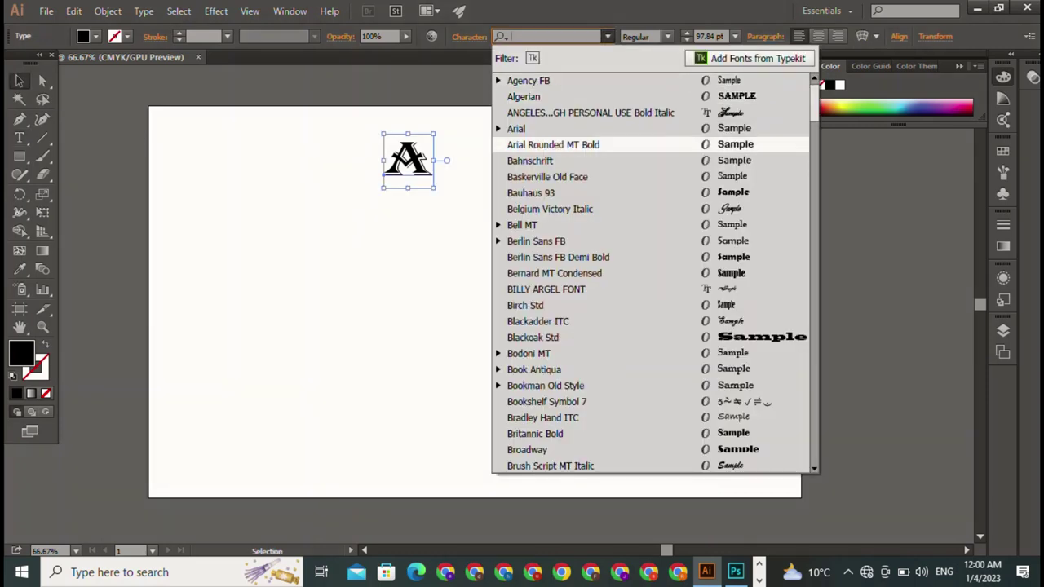
type("Blackadder ITC")
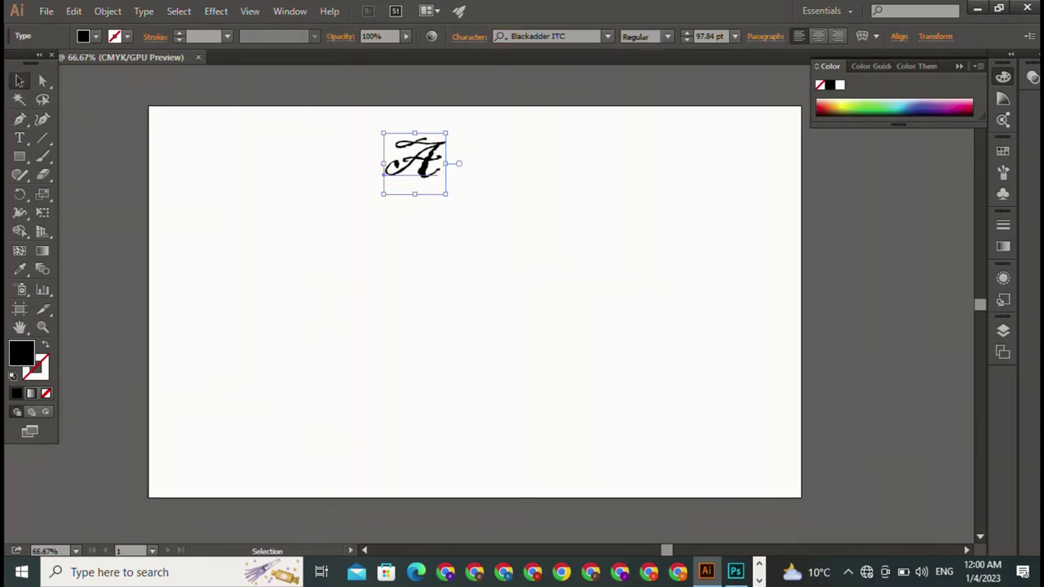
left_click(607, 36)
key("BackSpace")
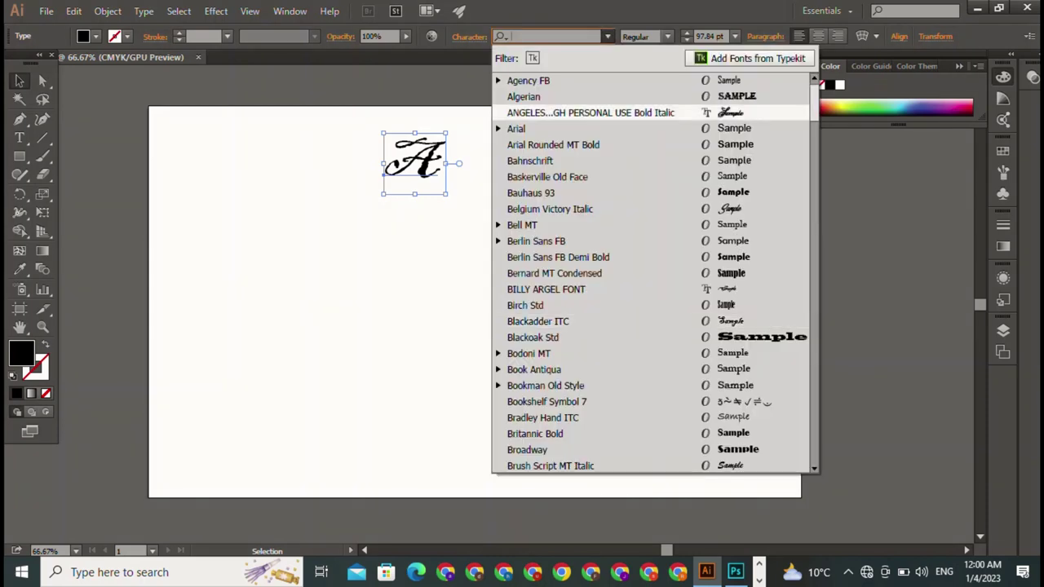
key("Down")
key("Down")
key("Down")
key("Up")
key("Up")
key("Up")
key("Up")
key("Return")
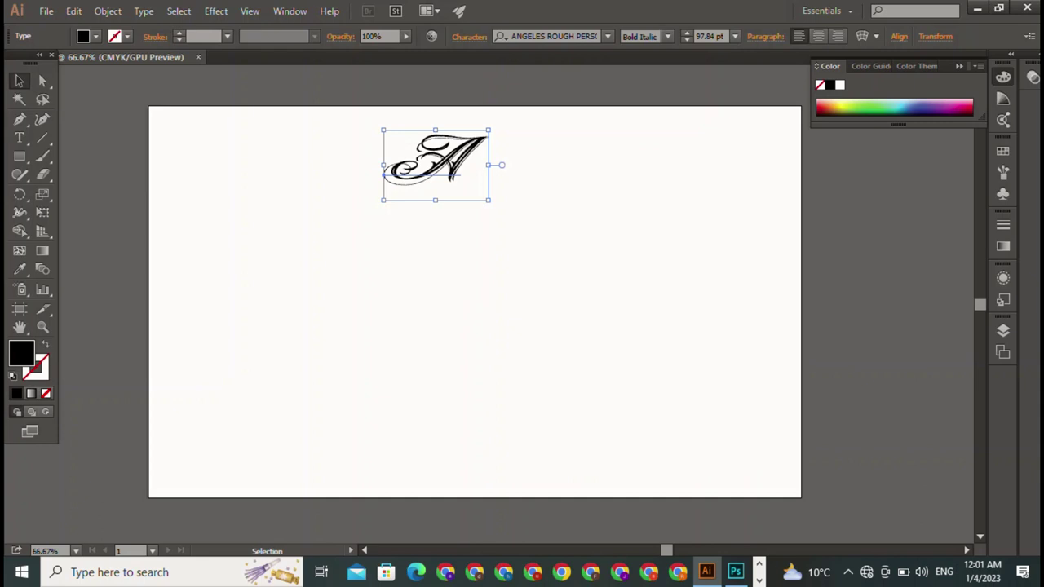
Change the letter's font to Capture it
left_click(607, 36)
key("BackSpace")
key("Down")
key("Down")
key("Down")
key("Down")
key("Down")
key("Down")
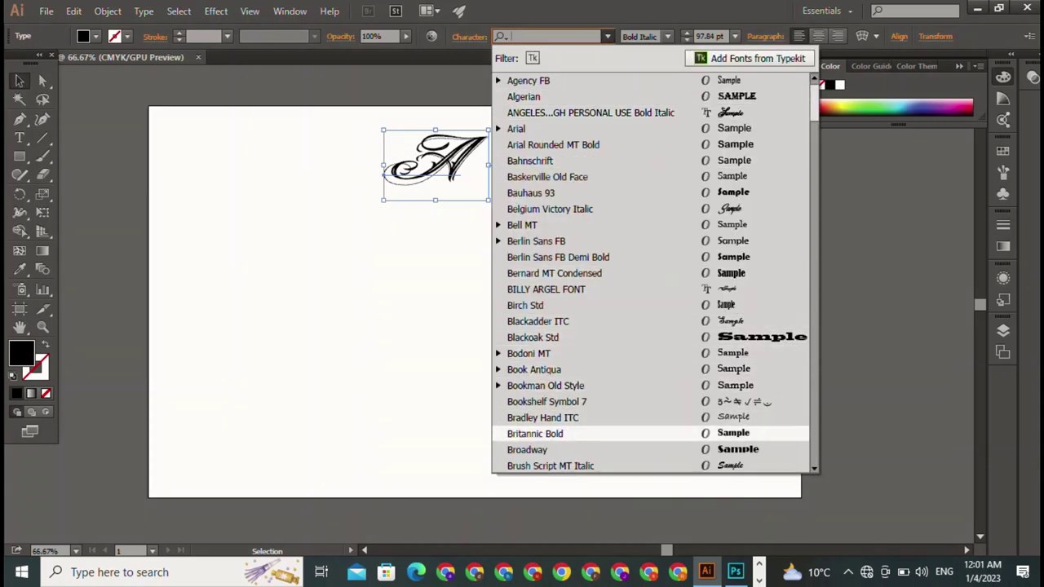
key("Up")
key("Up")
scroll(653, 274, "down", 2)
scroll(652, 274, "down", 1)
key("Down")
key("Down")
key("Down")
key("Down")
key("Down")
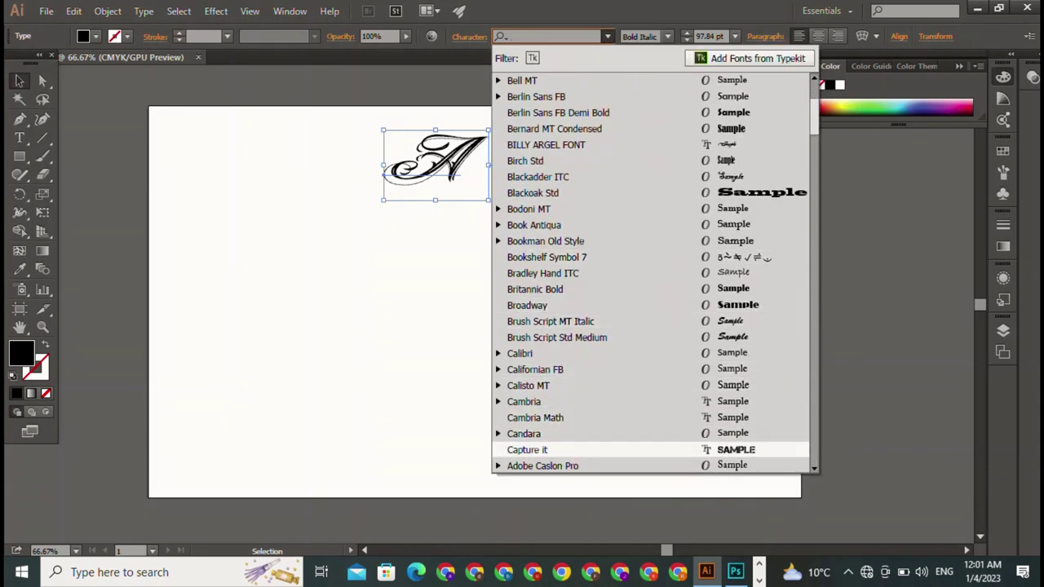
key("Return")
Try DKC Forever and then Edwardian Script ITC on the letter
left_click(607, 36)
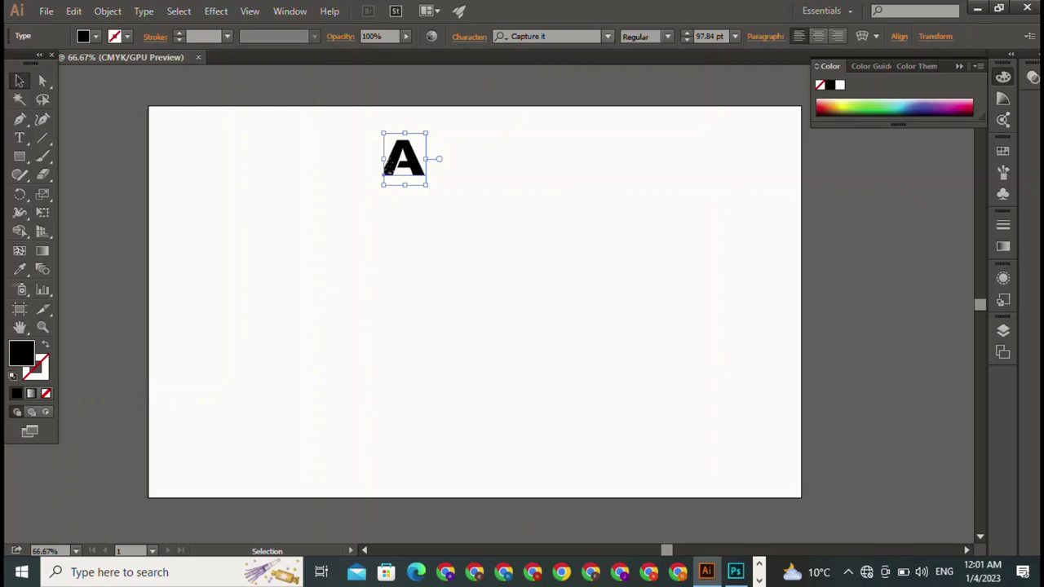
key("BackSpace")
scroll(653, 273, "down", 4)
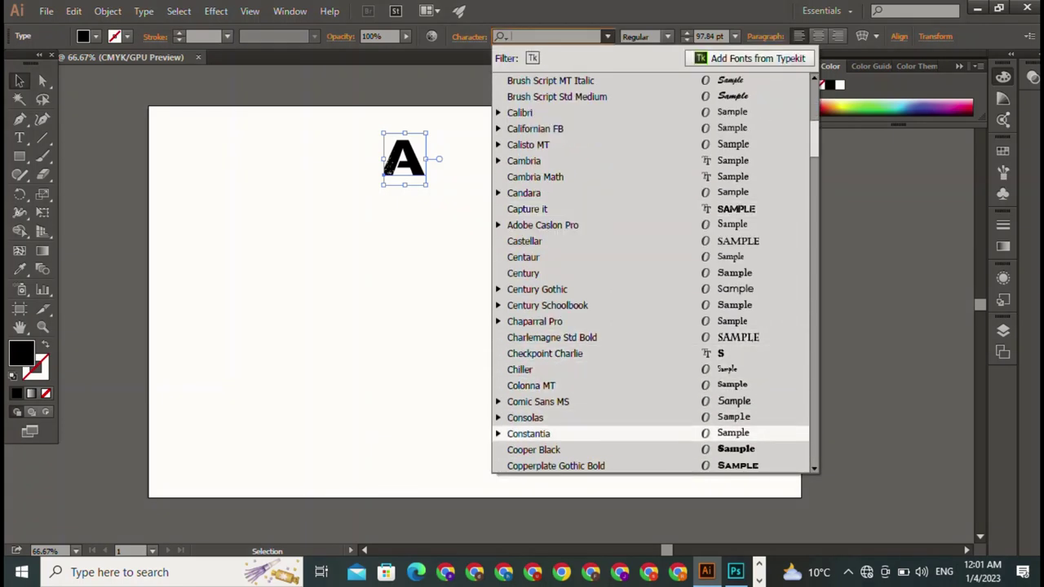
scroll(653, 327, "down", 4)
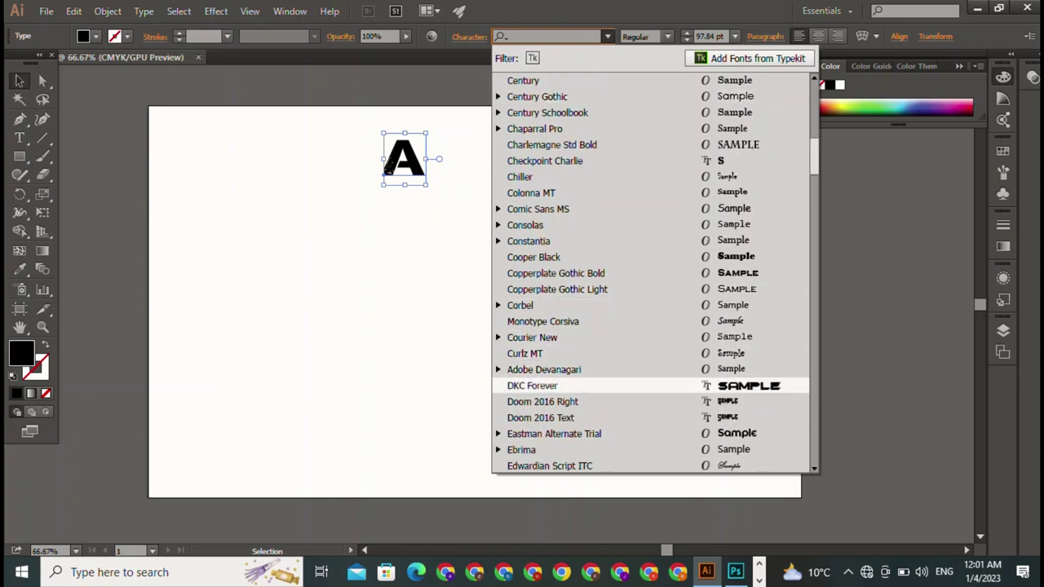
left_click(572, 385)
left_click(607, 36)
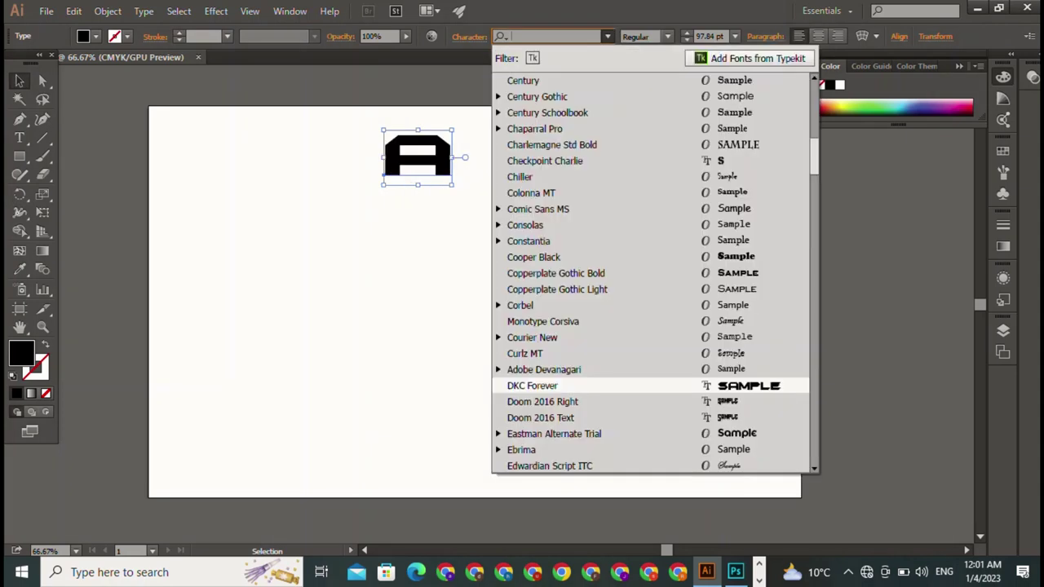
left_click(555, 466)
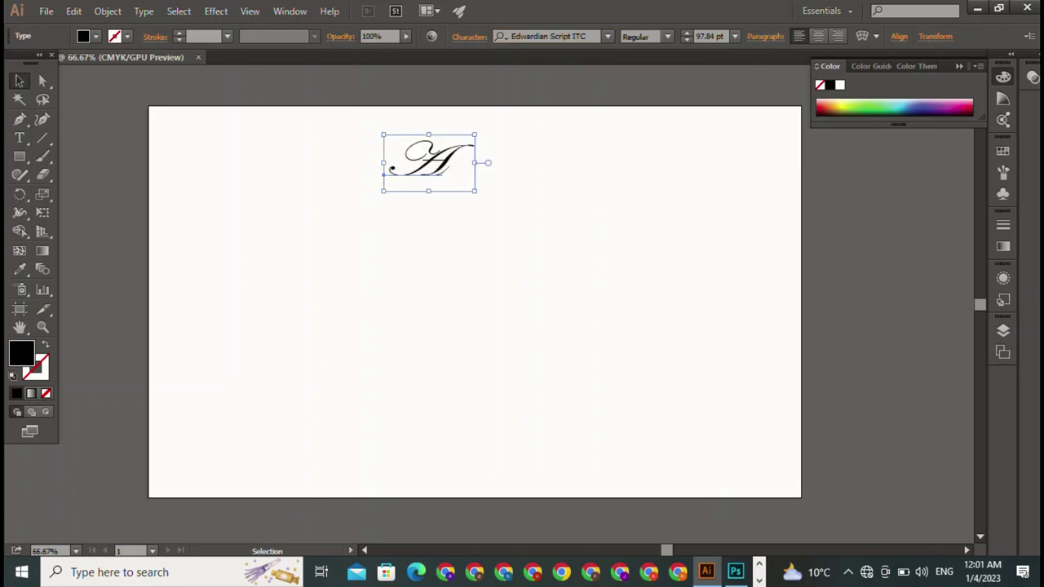
Try Inkland, then settle on Jokerman for the letter and deselect it
left_click(607, 36)
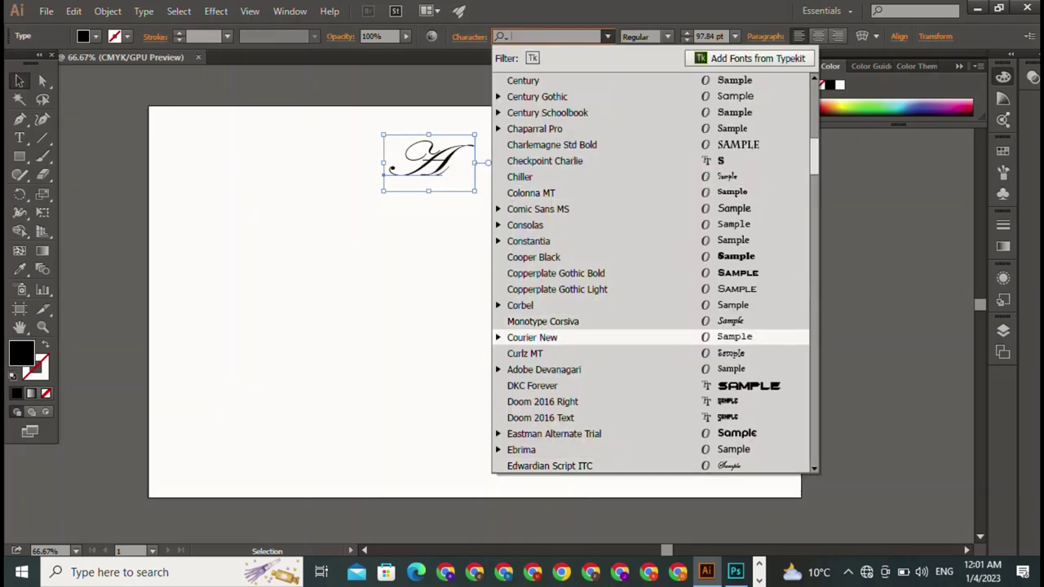
scroll(572, 245, "down", 3)
scroll(571, 306, "down", 5)
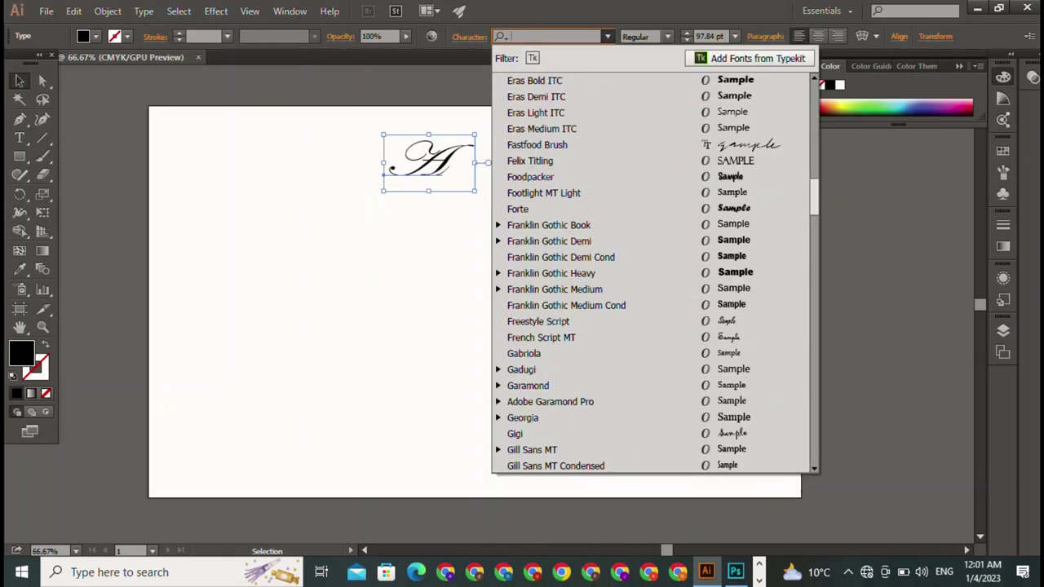
scroll(571, 322, "down", 2)
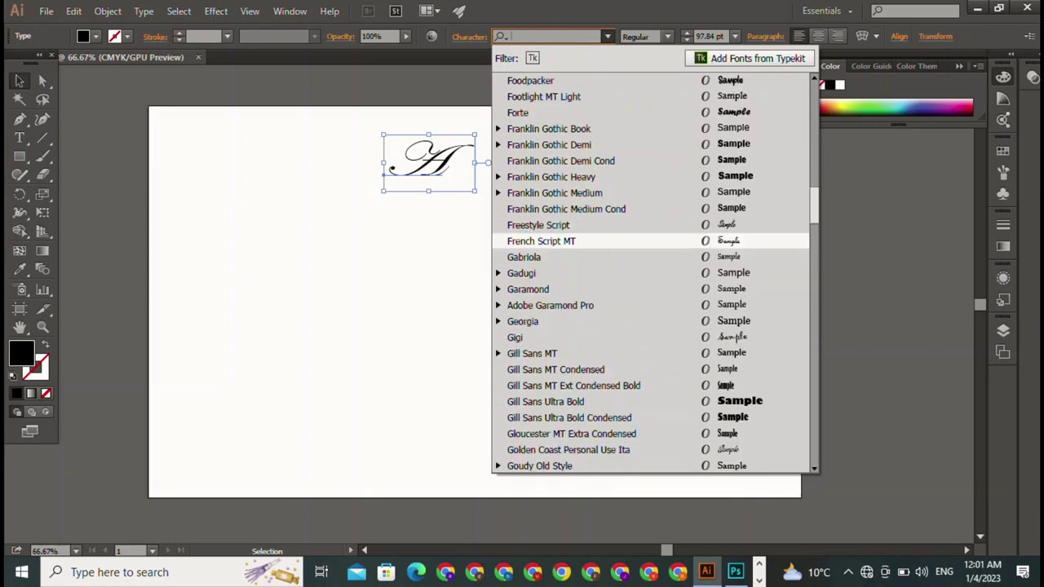
scroll(571, 400, "down", 2)
scroll(572, 400, "down", 2)
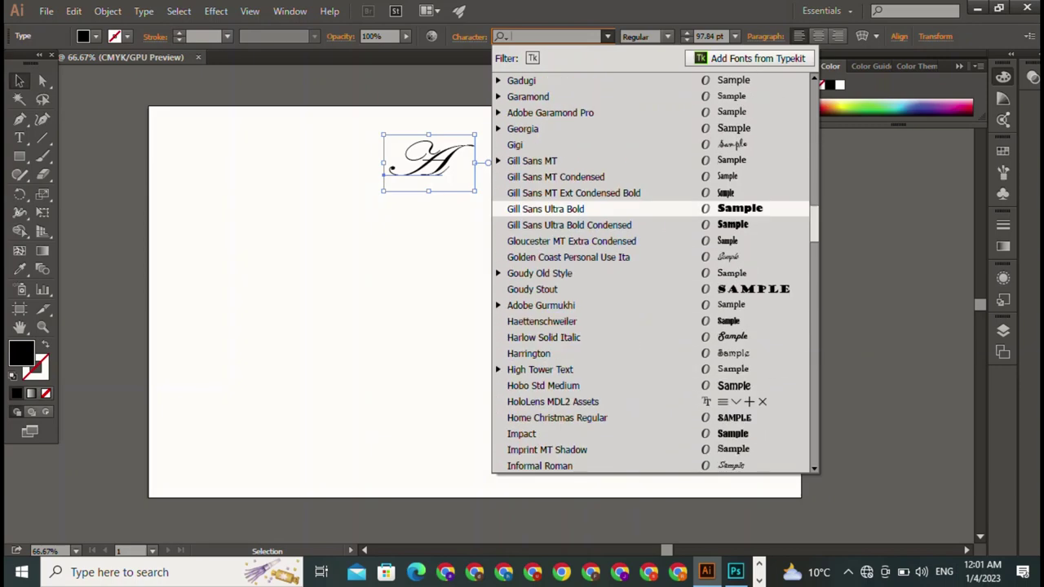
scroll(571, 209, "down", 5)
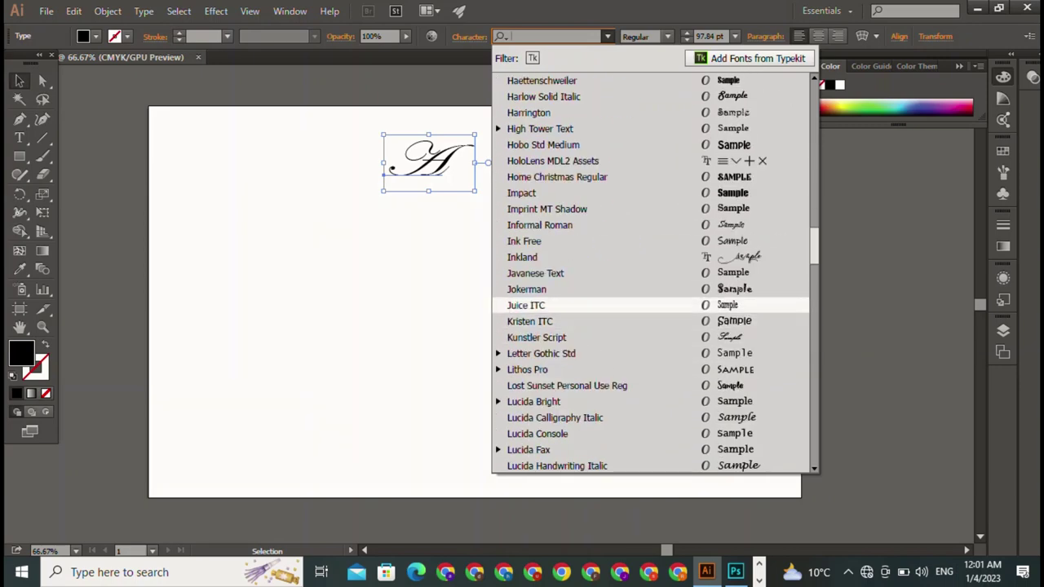
left_click(522, 257)
left_click(607, 36)
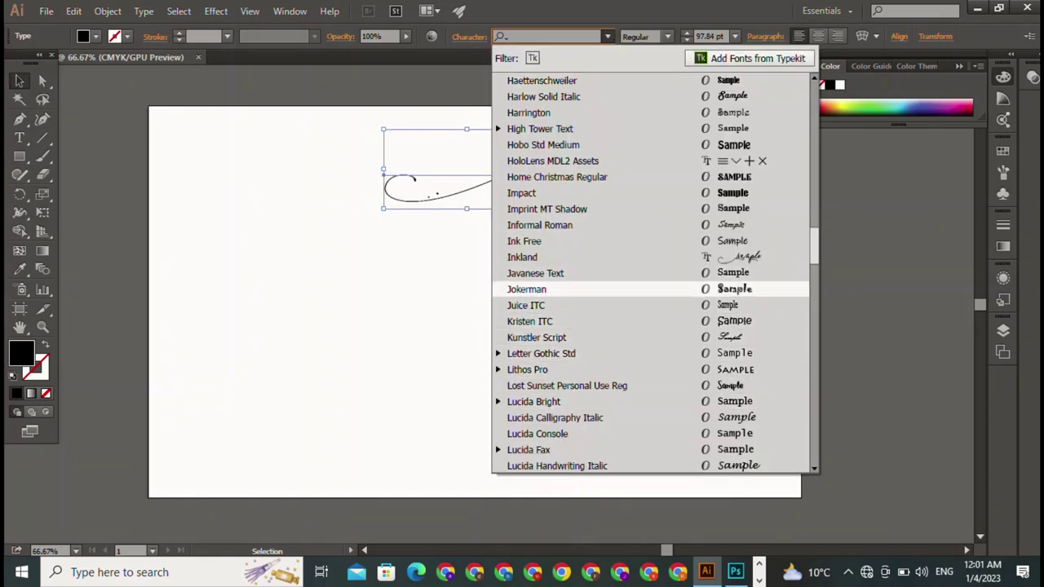
left_click(526, 288)
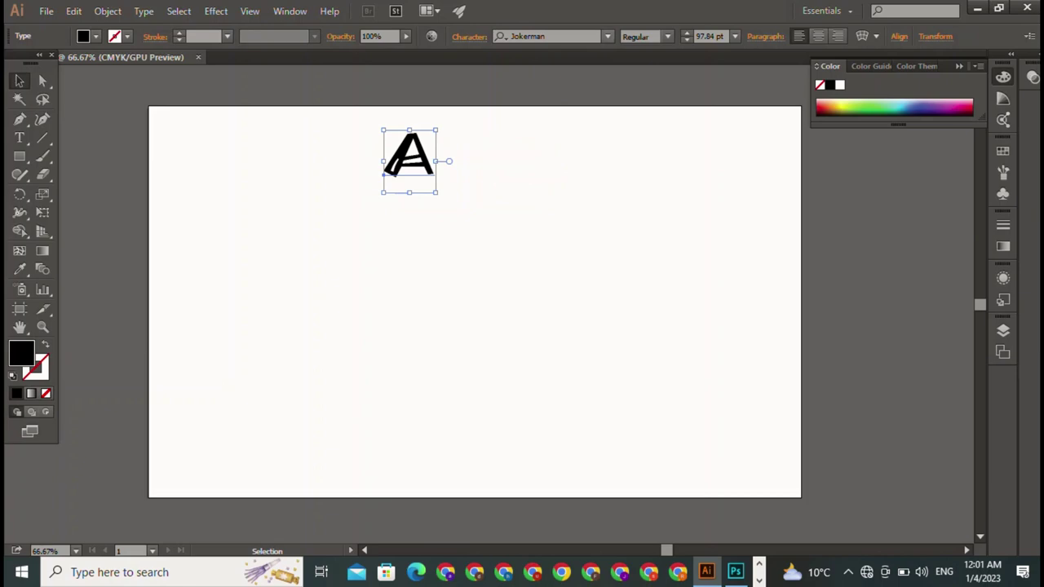
left_click(607, 36)
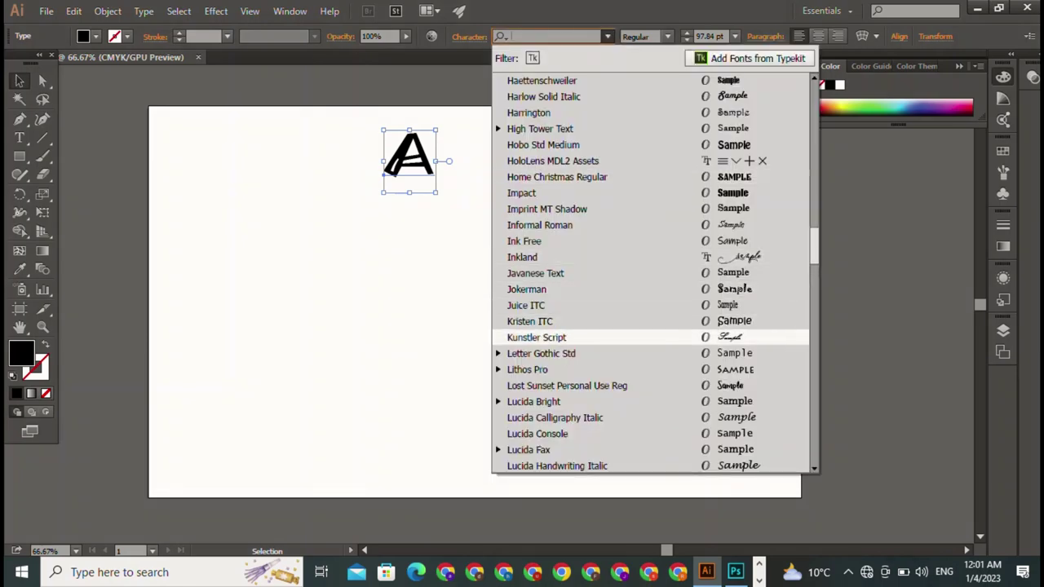
scroll(612, 245, "down", 4)
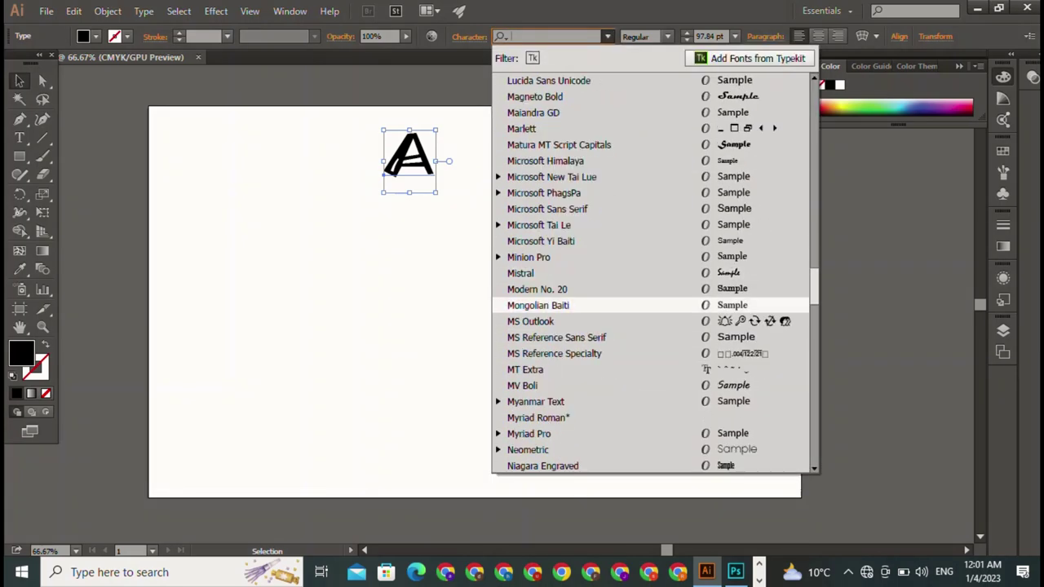
key("ctrl+shift+a")
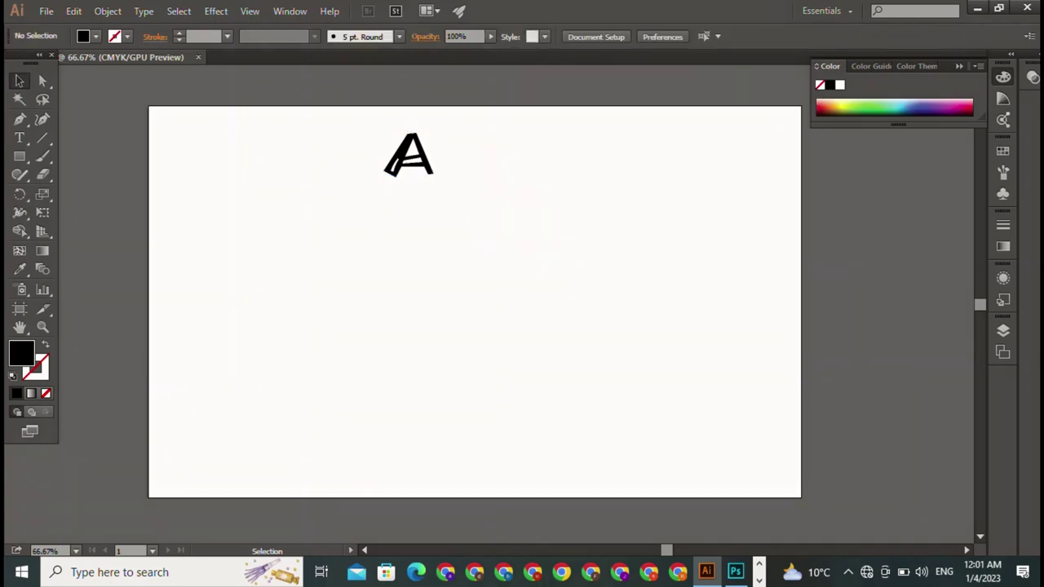
Delete the letter A and draw a tall thin rectangular bar with the Pen tool
key("ctrl+a")
key("Delete")
key("p")
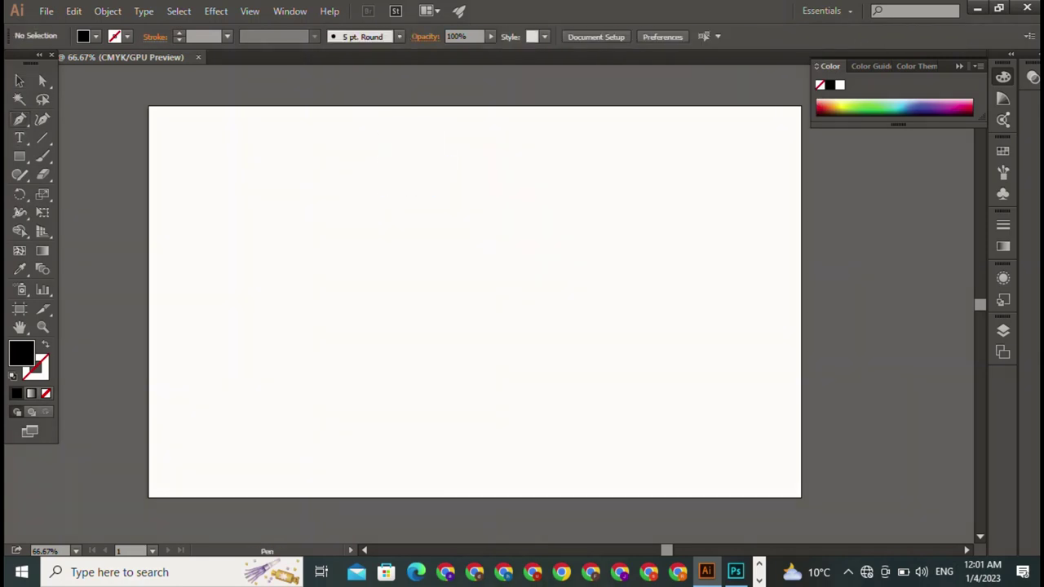
left_click(329, 146)
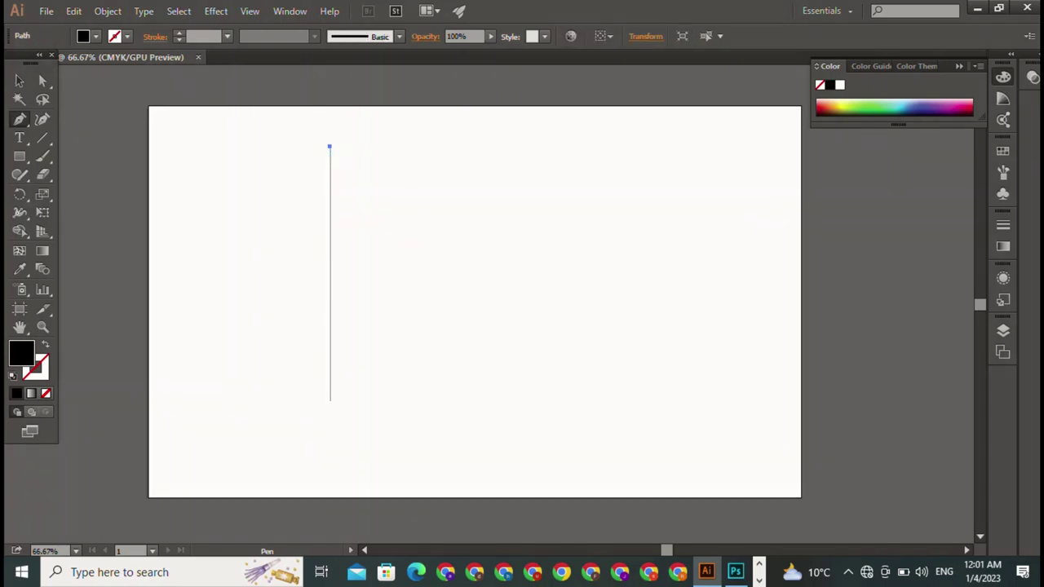
left_click(329, 377)
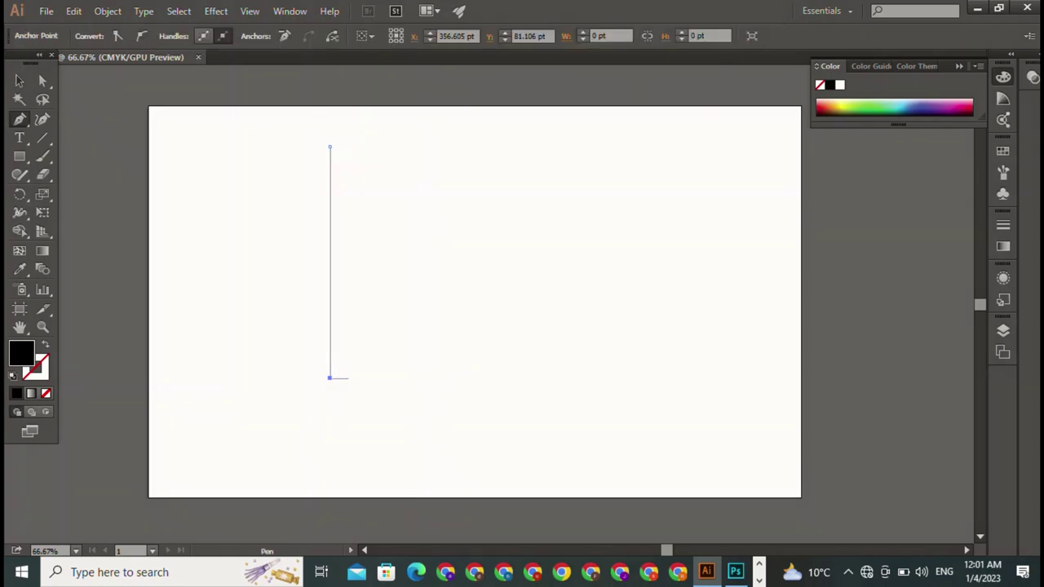
left_click(349, 378)
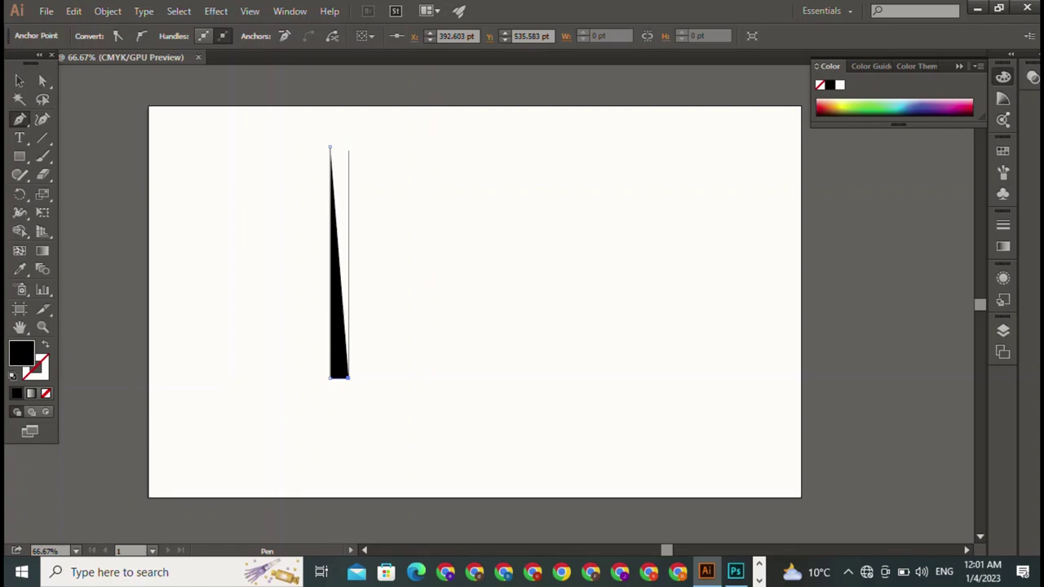
left_click(349, 146)
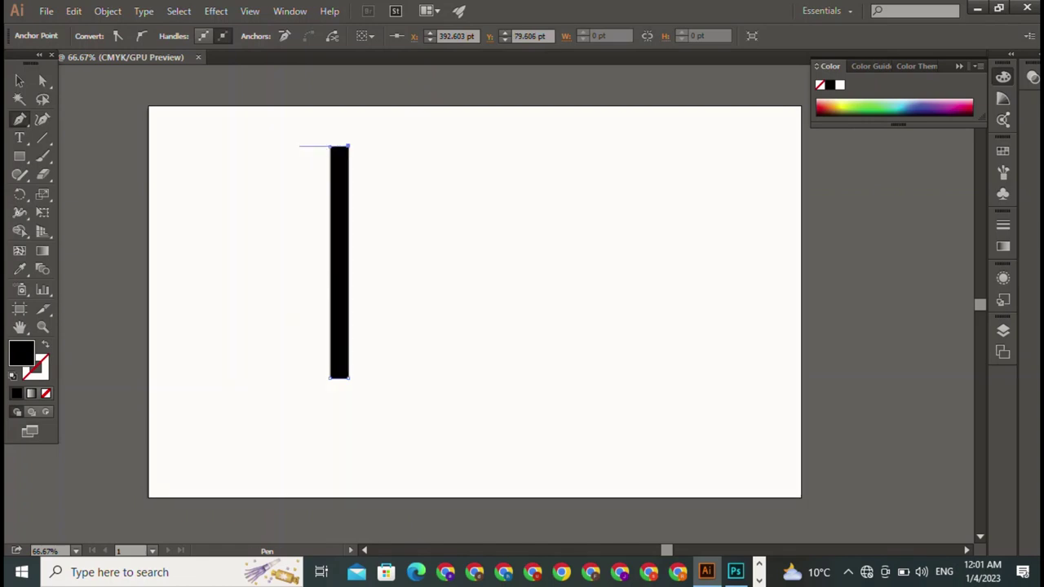
left_click(329, 146)
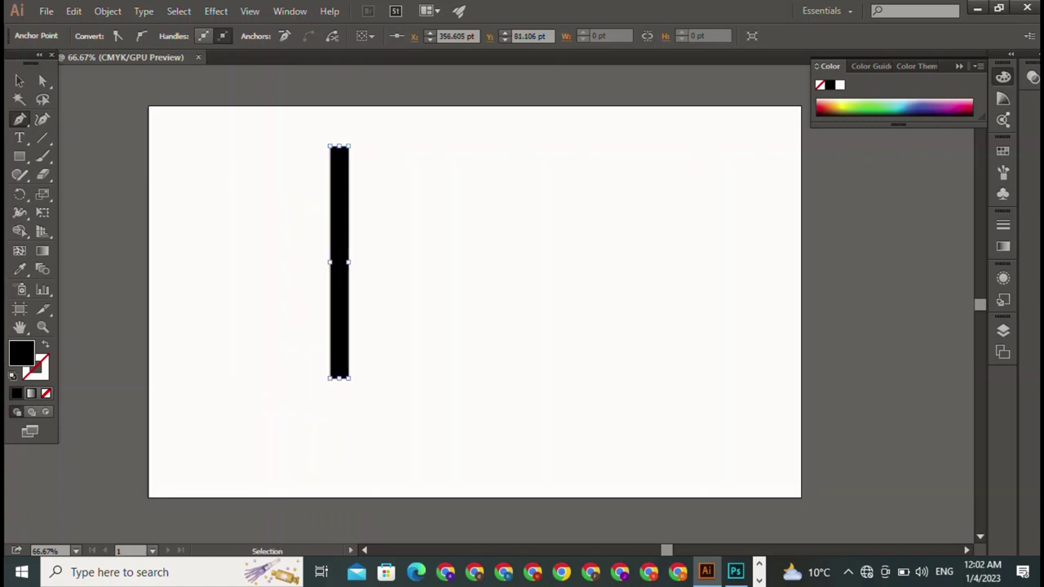
left_click(349, 146)
left_click(330, 146)
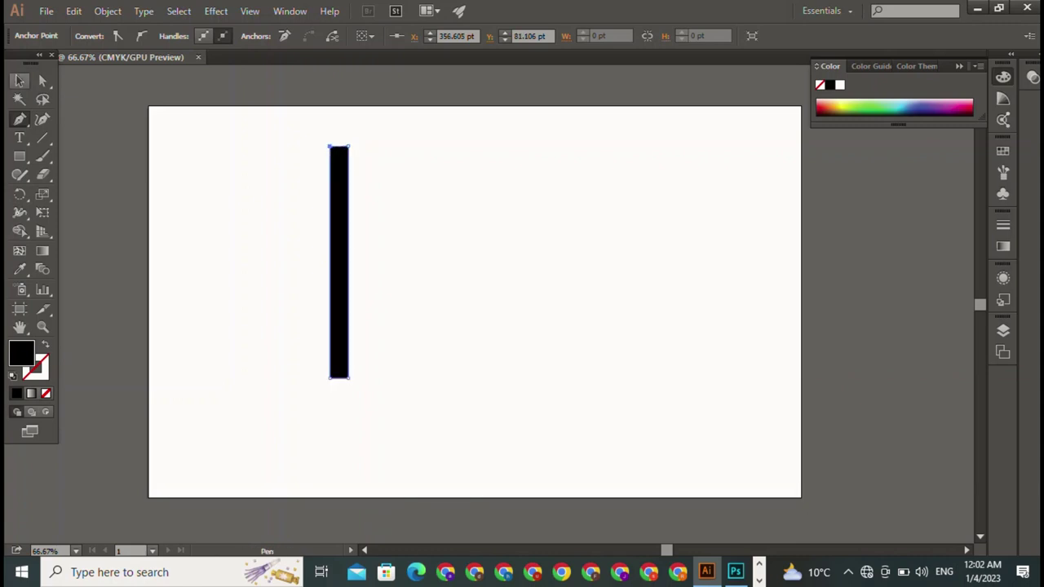
Rotate the bar so it slants up to the right
key("v")
key("ctrl+shift+a")
key("ctrl+a")
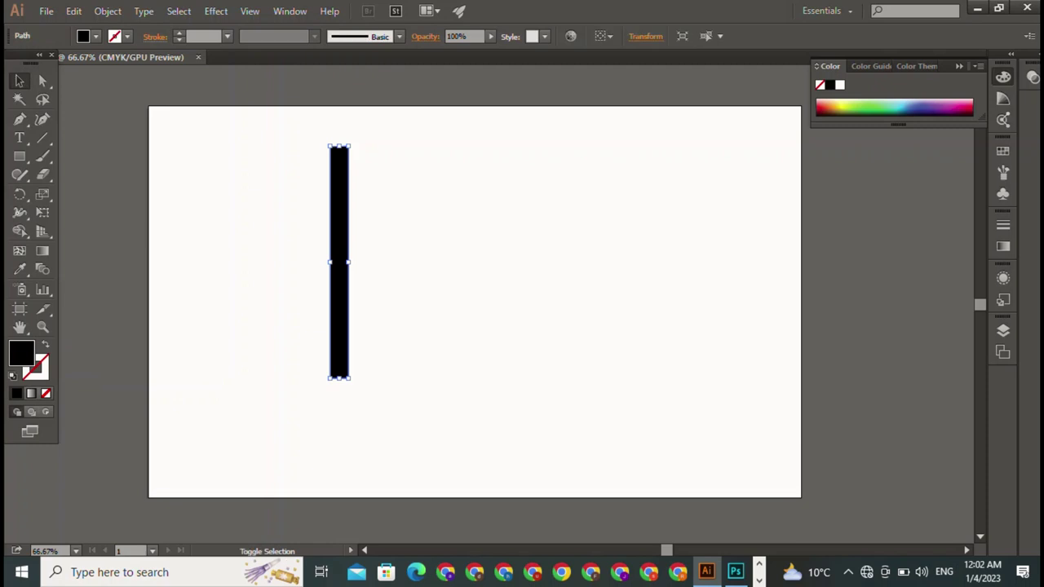
key("r")
mouse_move(339, 147)
left_mouse_down()
mouse_move(421, 180)
mouse_move(385, 154)
left_mouse_up()
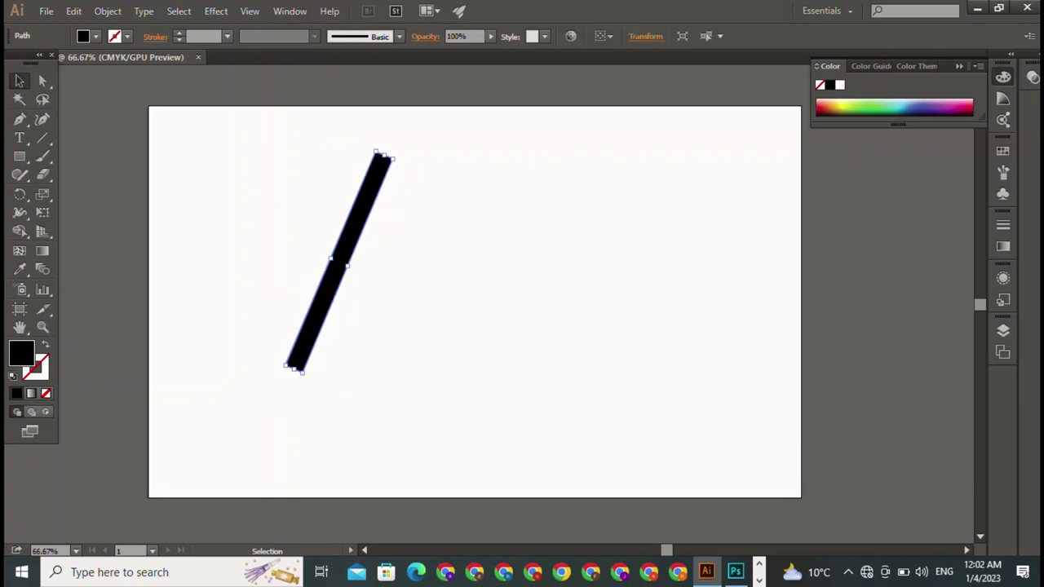
key("ctrl+shift+a")
key("ctrl+a")
Make two copies of the slanted bar side by side to its right
left_click_drag(339, 261, 391, 281, "alt")
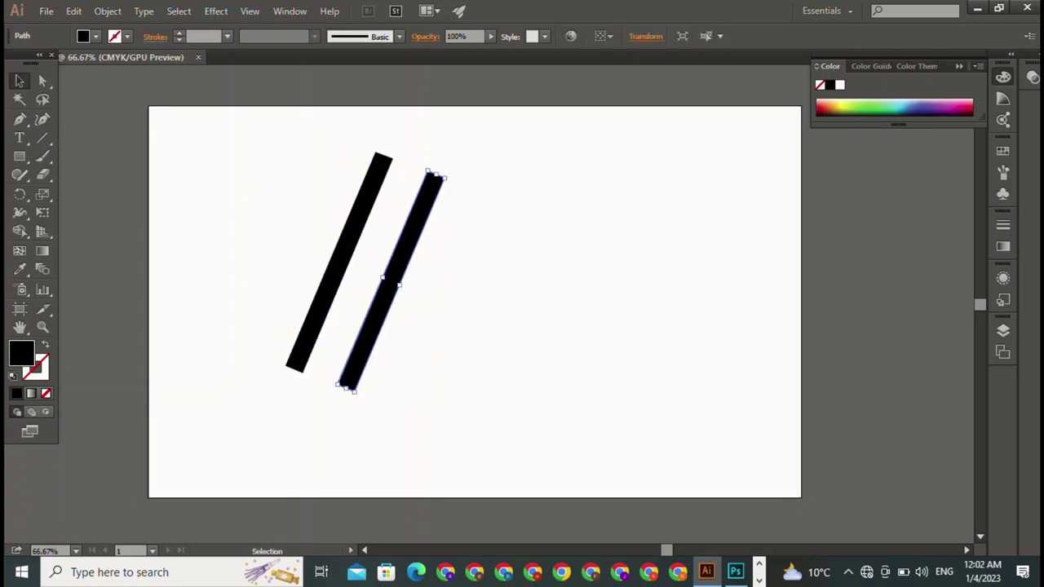
key("ctrl+shift+a")
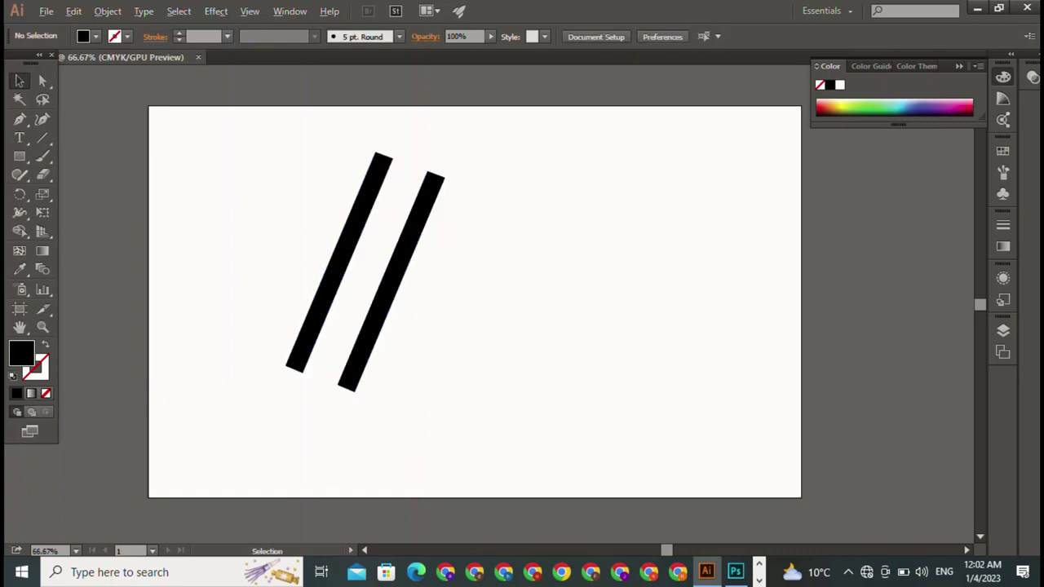
left_click_drag(392, 283, 422, 295, "alt")
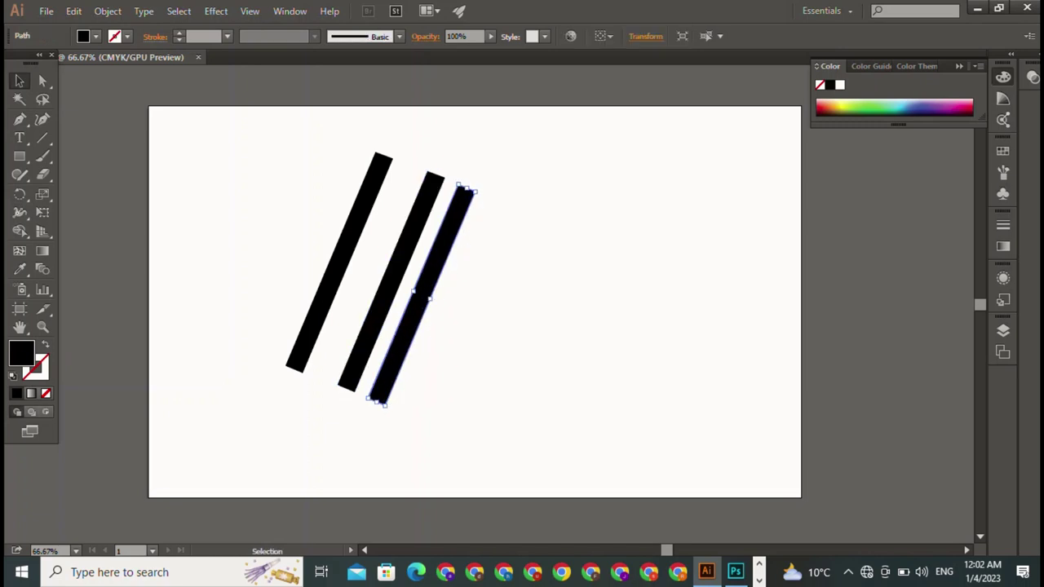
key("ctrl+shift+a")
left_click_drag(326, 157, 559, 303)
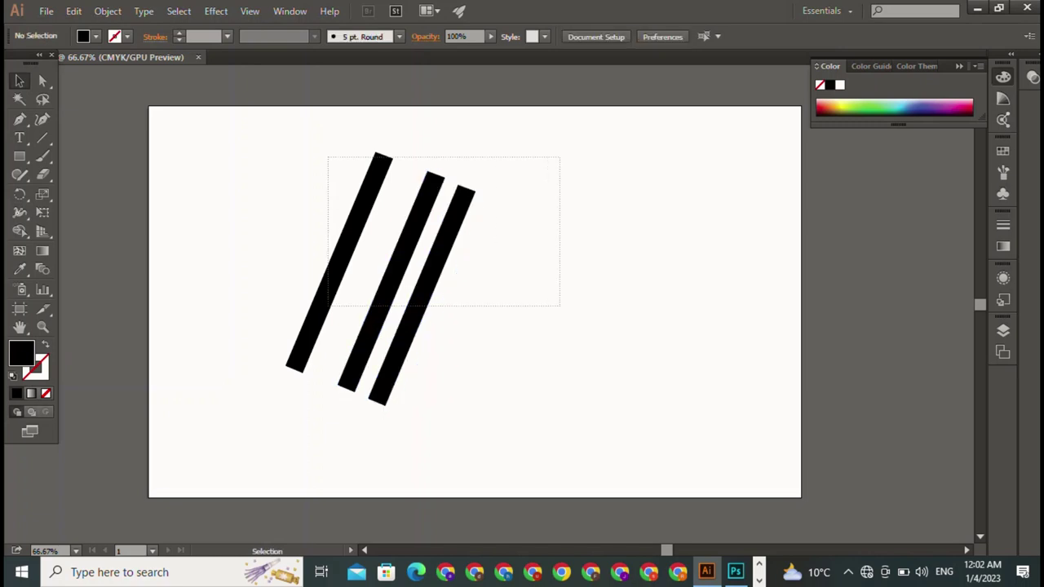
key("ctrl+shift+a")
Move one copy far to the right and start rotating the middle bar
left_click(392, 281)
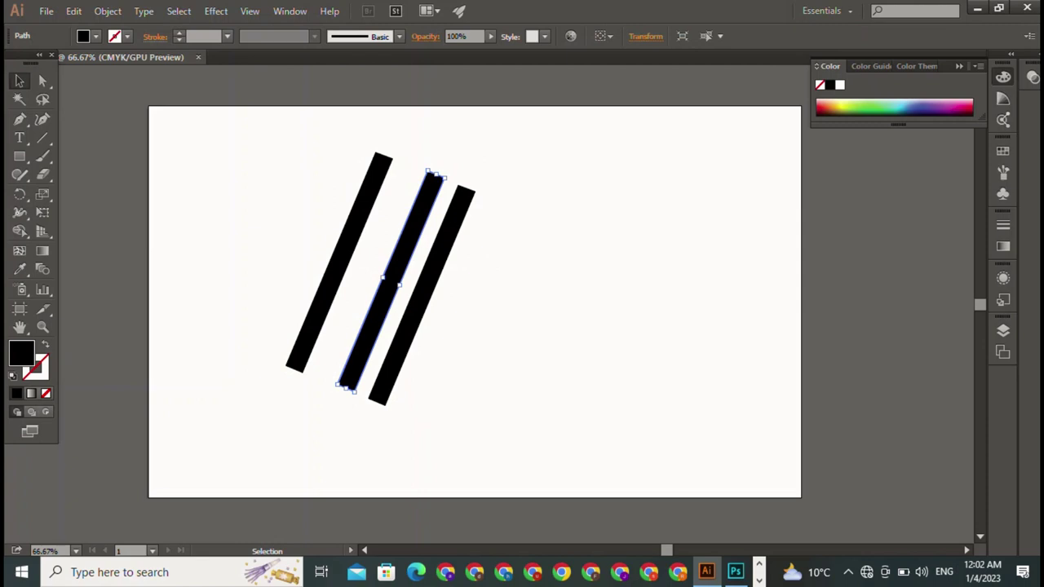
key("ctrl+shift+a")
left_click_drag(391, 281, 533, 298)
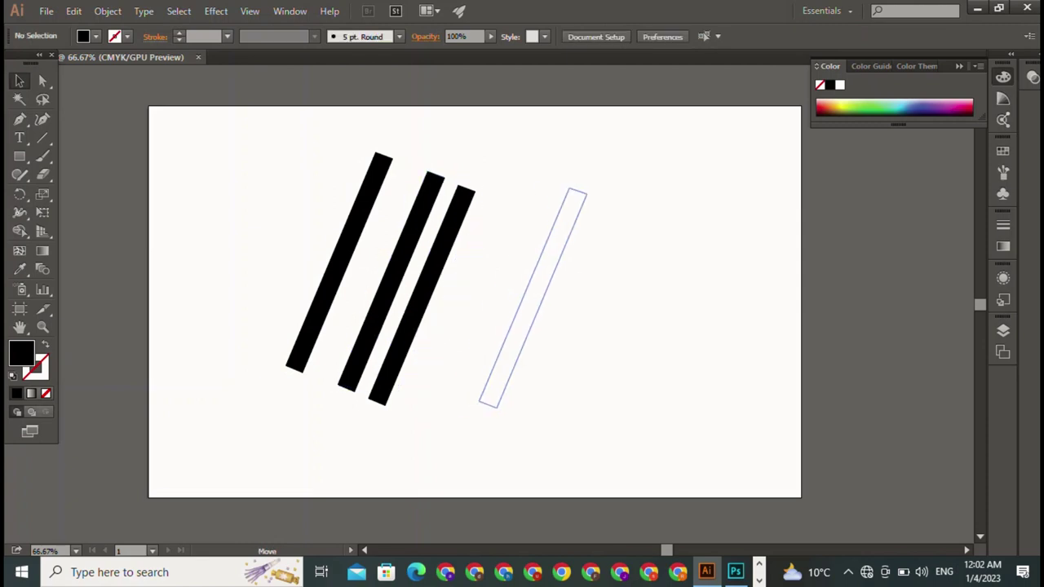
left_click(421, 295, "shift")
left_click(533, 298, "shift")
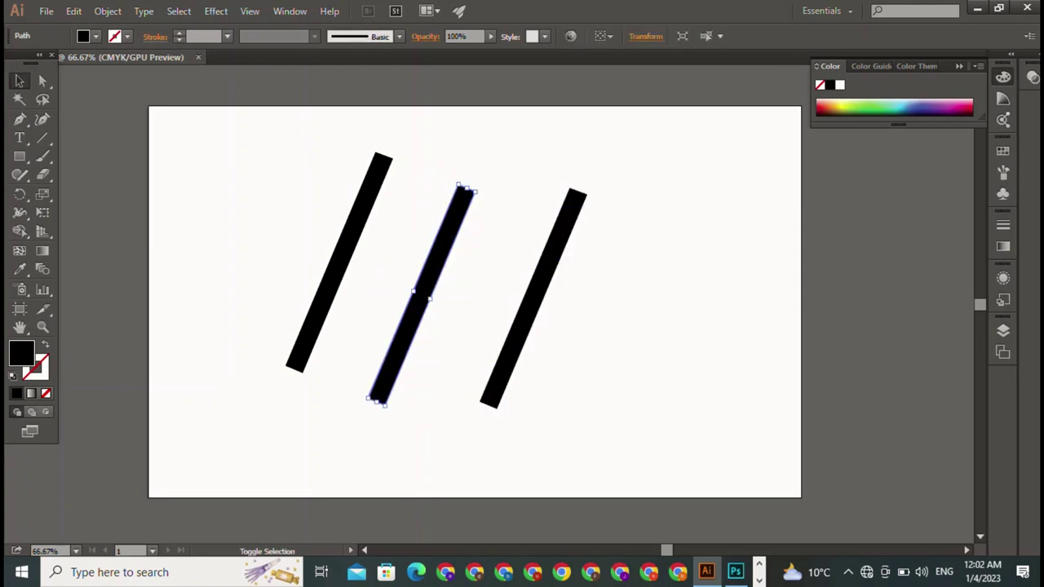
left_click_drag(465, 196, 522, 255)
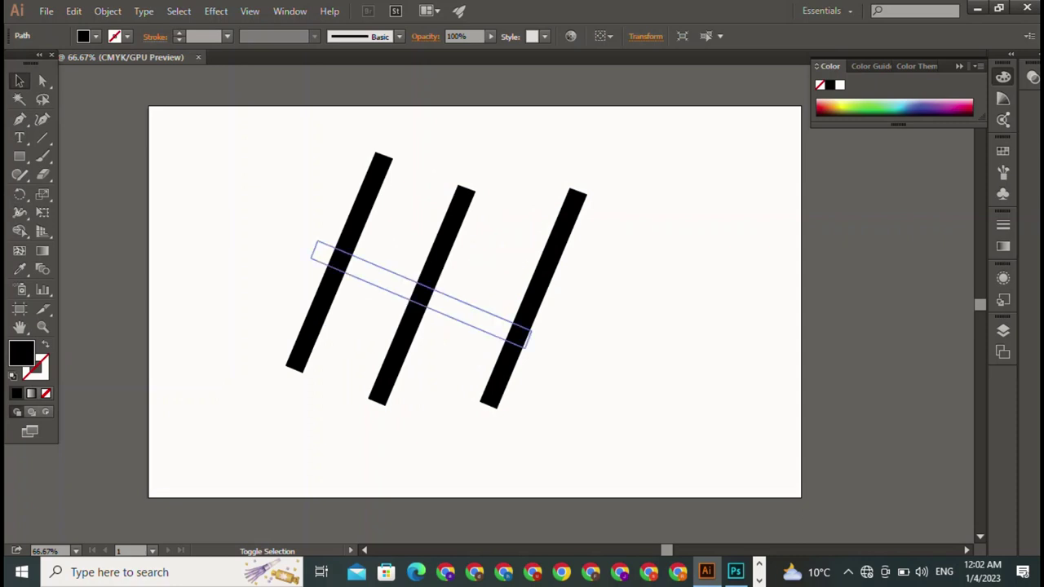
Rotate the middle bar flat and move it below the two slanted bars
mouse_move(531, 247)
left_mouse_down()
mouse_move(528, 341)
mouse_move(529, 251)
left_mouse_up()
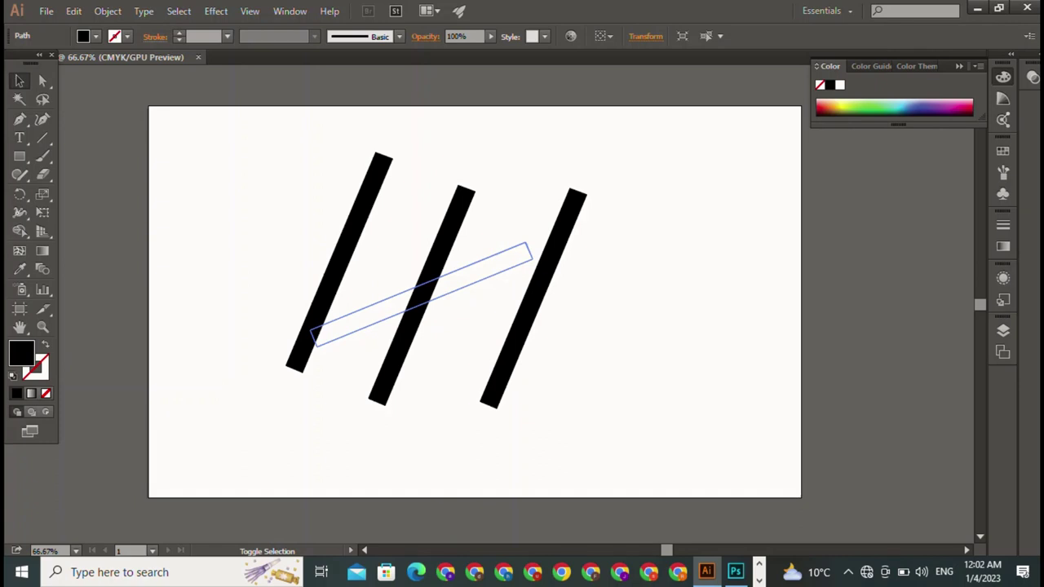
left_click_drag(529, 251, 537, 300)
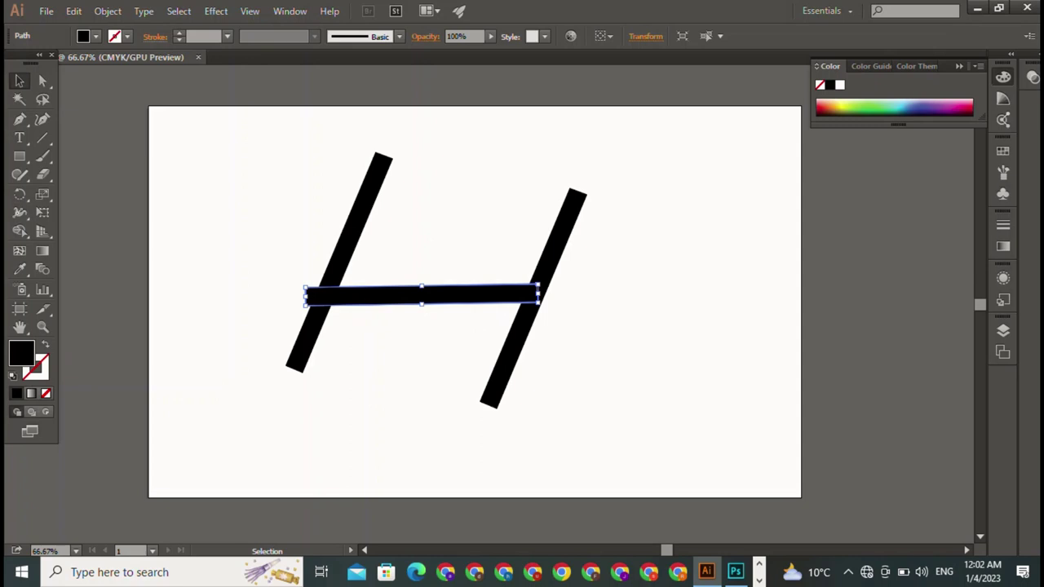
left_click(537, 300, "shift")
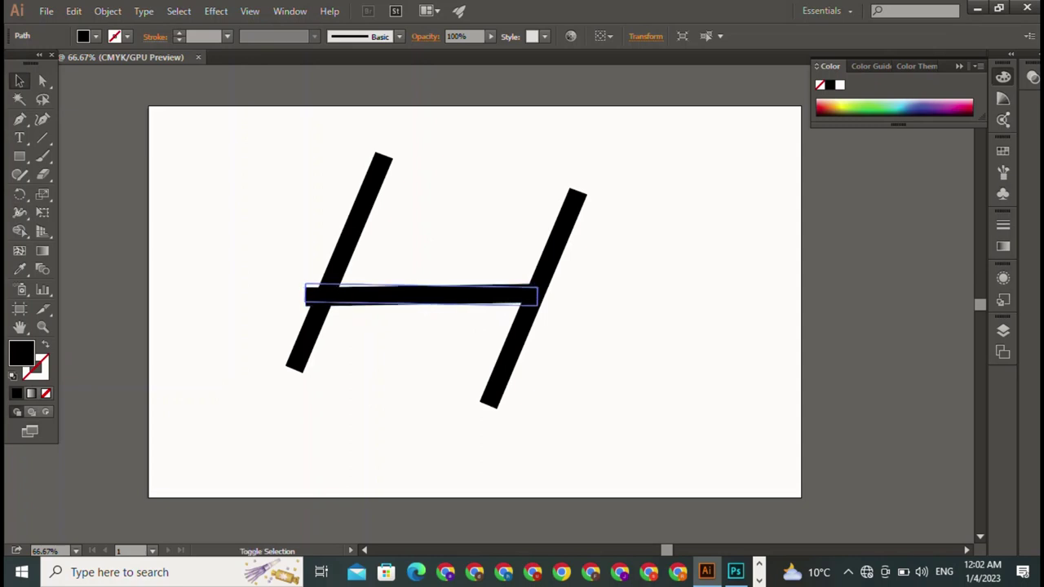
key("ctrl+shift+a")
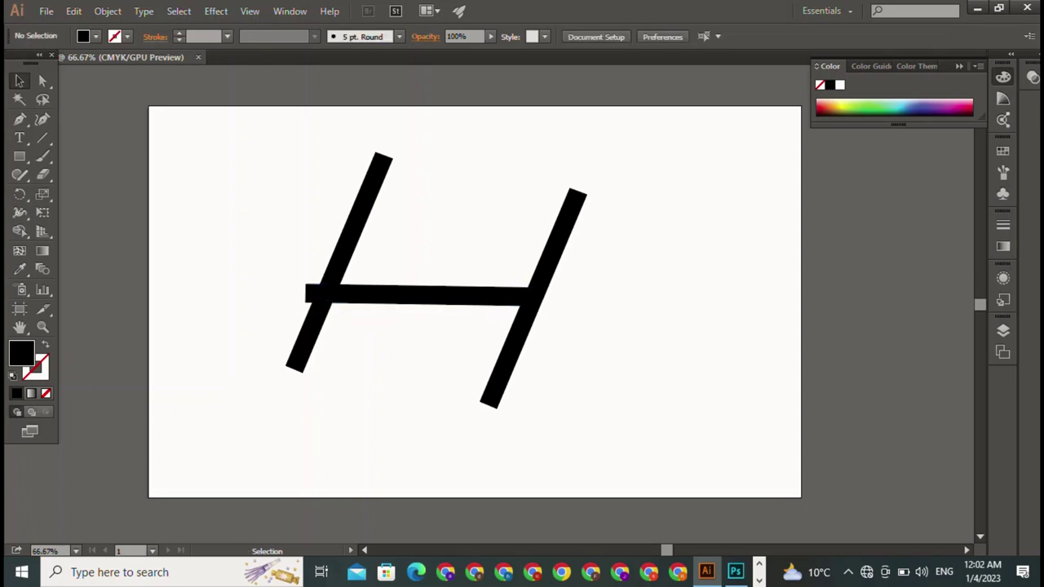
left_click_drag(424, 297, 401, 404)
Lower the left slanted bar so its foot meets the horizontal bar's left end
left_click(531, 298)
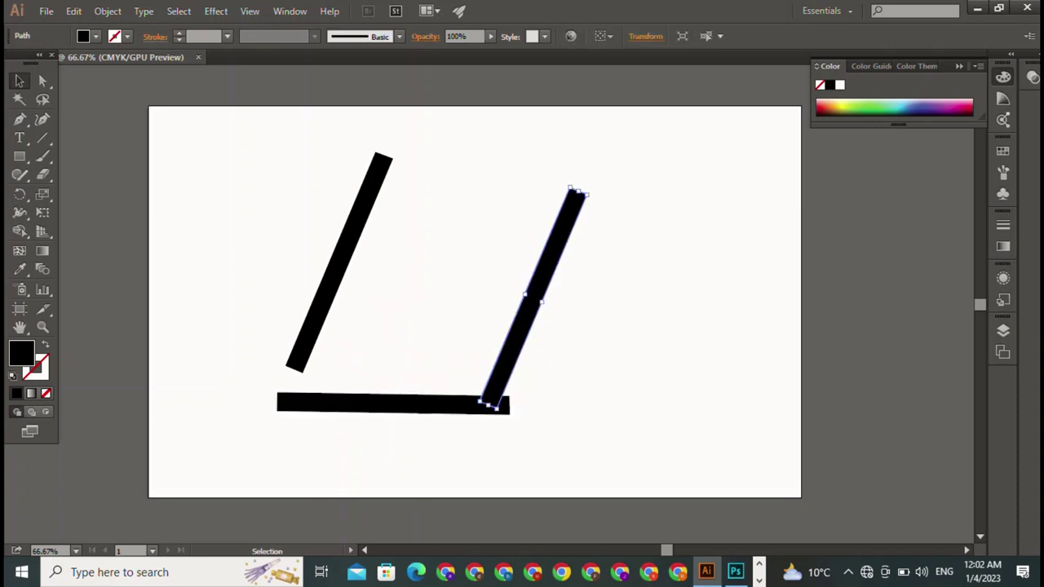
left_click_drag(339, 261, 332, 298)
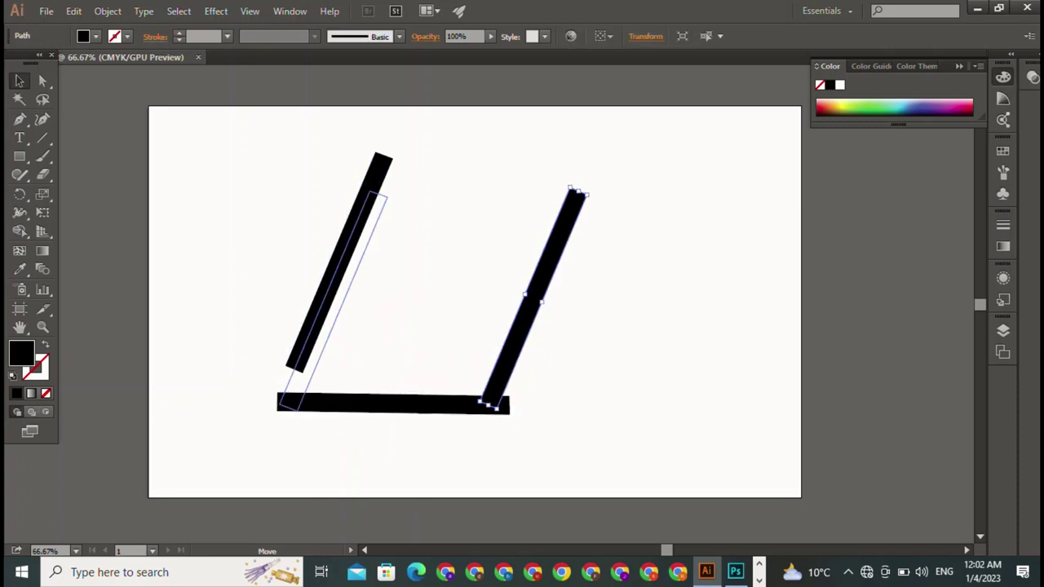
key("ctrl+shift+a")
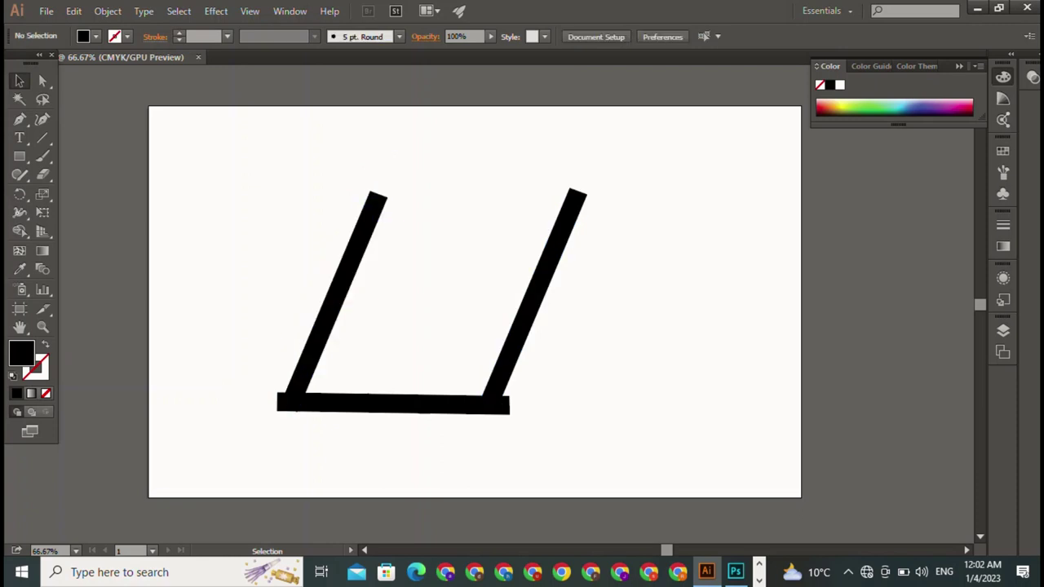
left_click_drag(287, 400, 282, 406)
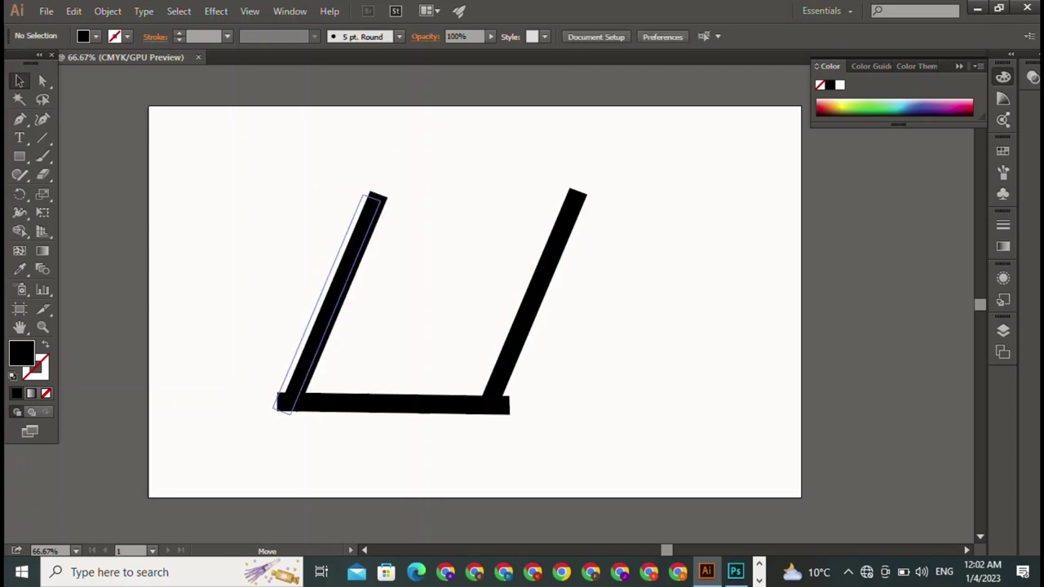
mouse_move(283, 406)
left_mouse_down()
mouse_move(269, 404)
mouse_move(287, 402)
left_mouse_up()
key("ctrl+shift+a")
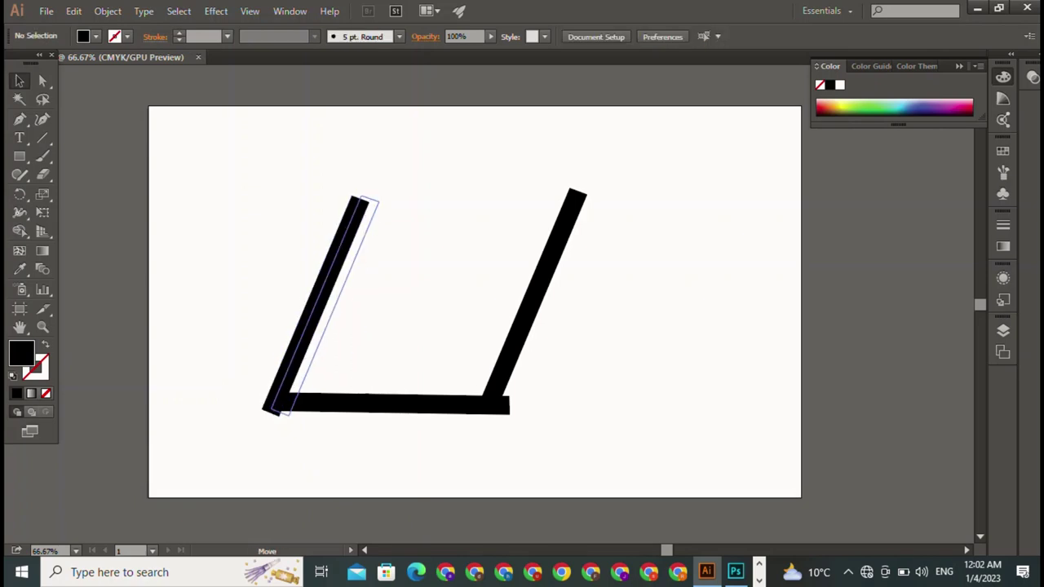
key("ctrl+shift+a")
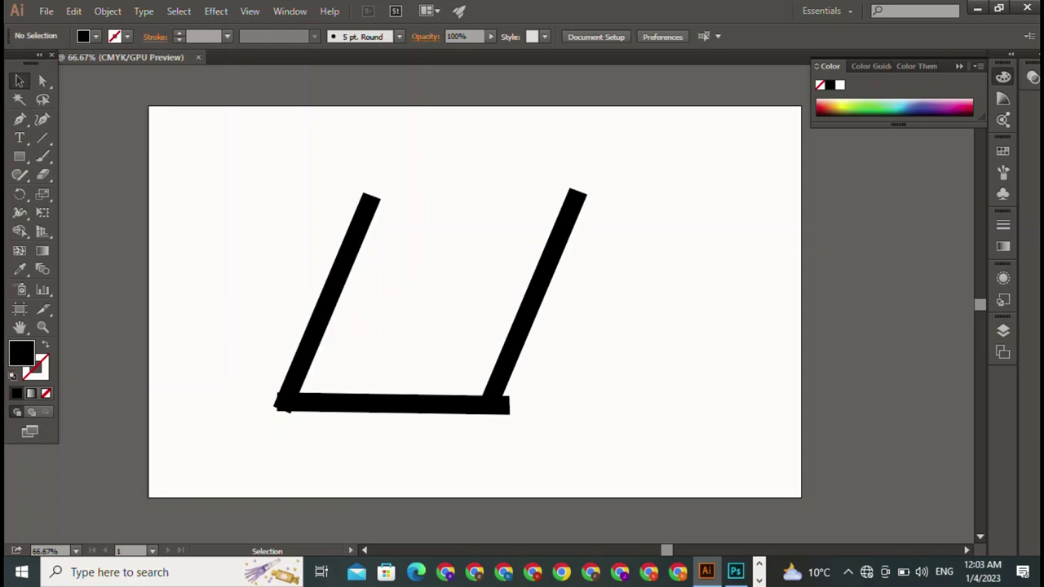
Join the left slanted bar and the bottom bar into one path with Ctrl+J
left_click(282, 401)
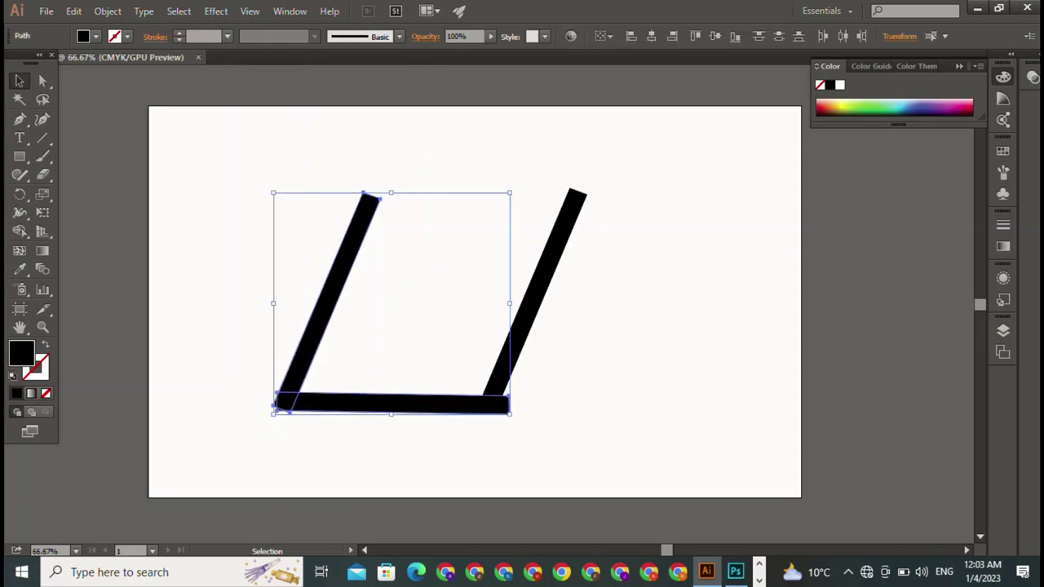
key("a")
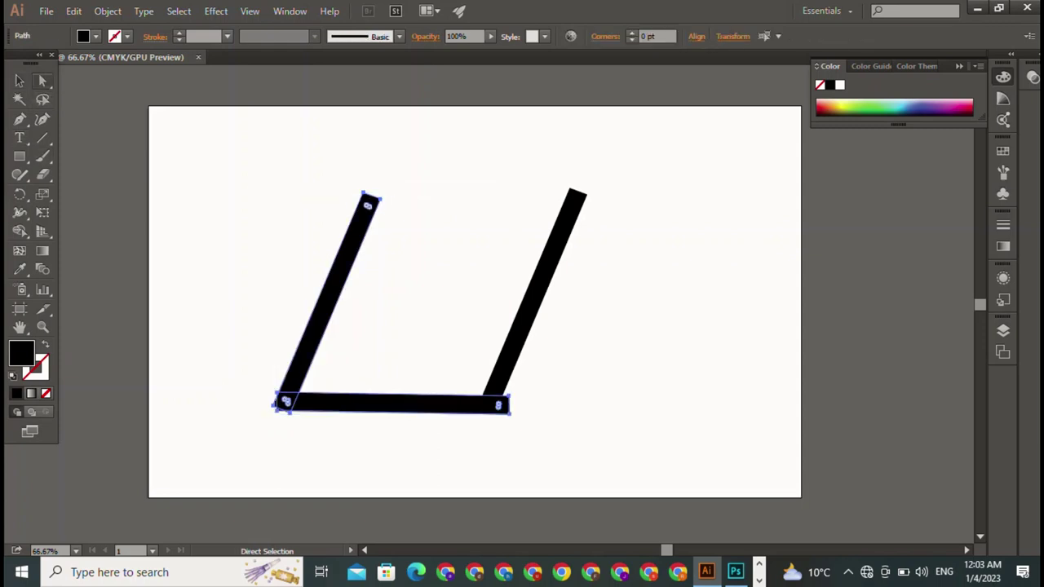
left_click_drag(259, 364, 296, 424)
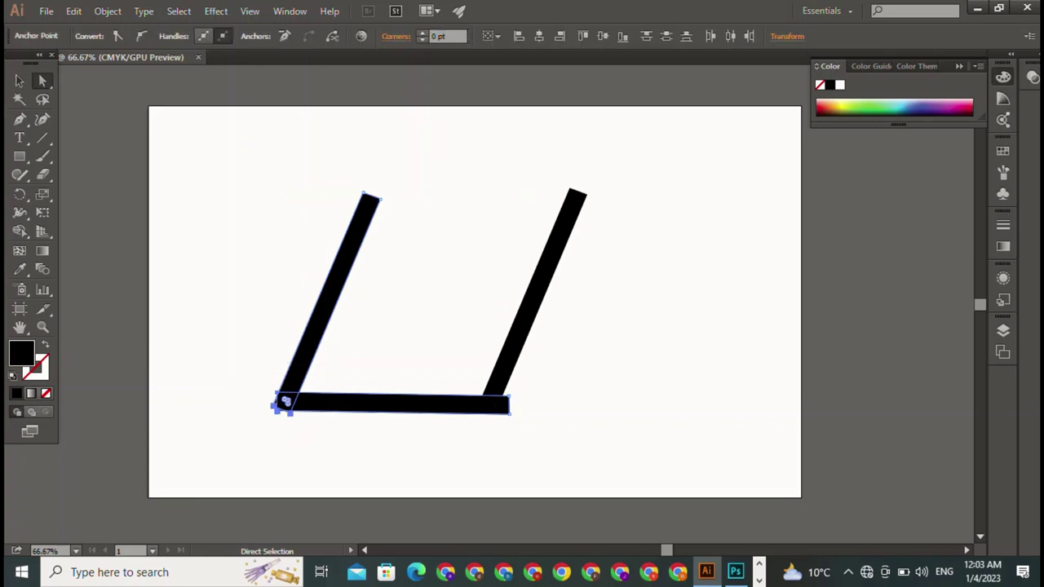
key("ctrl+j")
key("ctrl+shift+a")
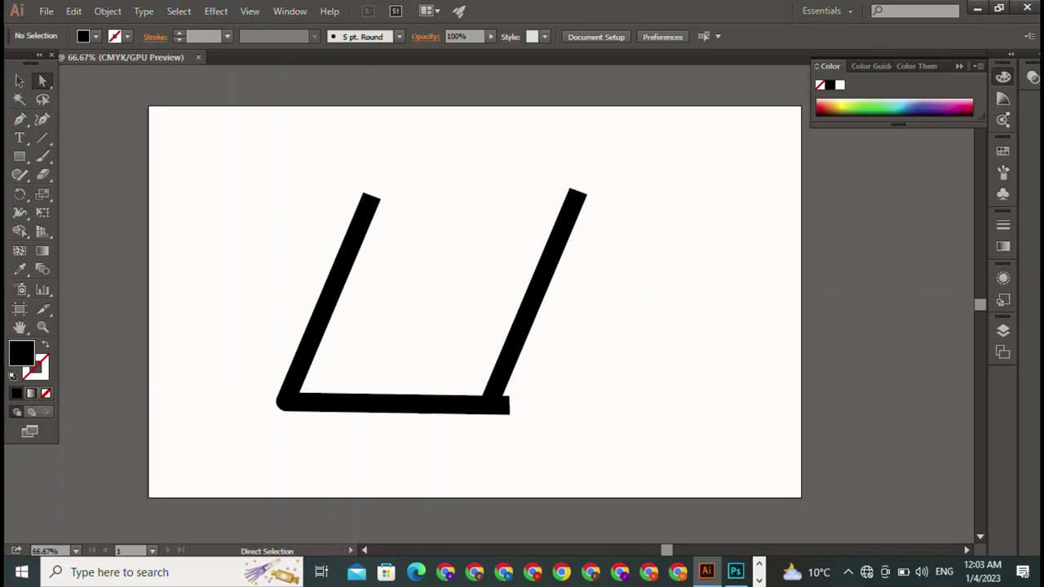
Set the right bar onto the bottom bar's end and round the corners to 18 pt
left_click_drag(490, 400, 502, 408)
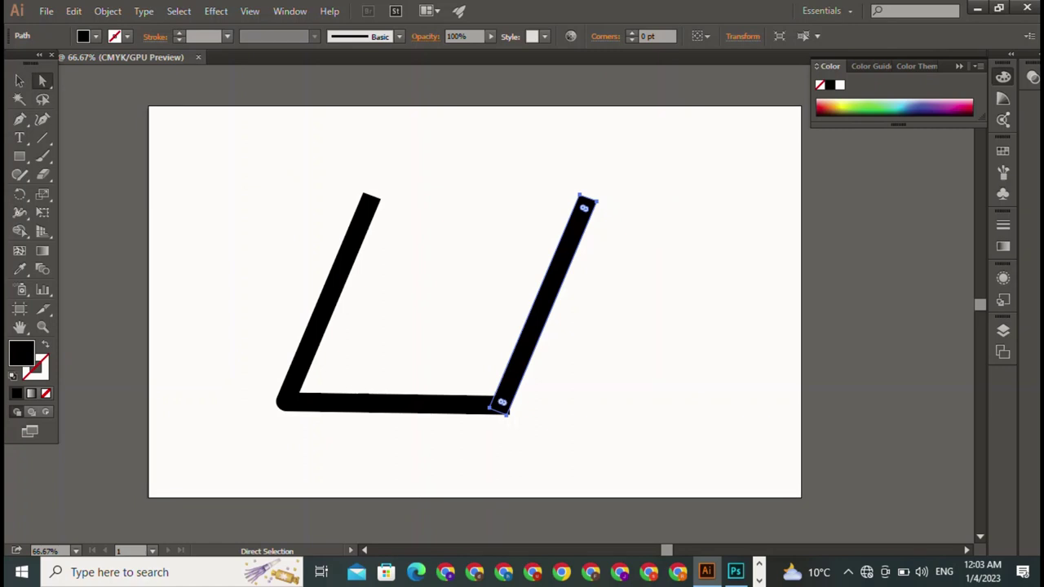
left_click_drag(478, 384, 559, 436)
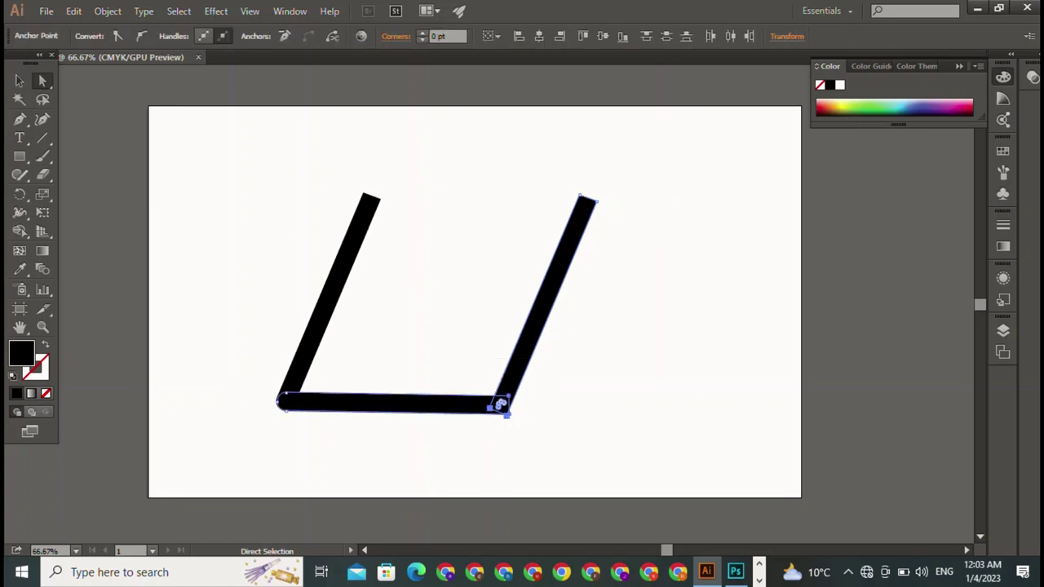
left_click_drag(501, 404, 500, 402)
left_click(20, 80)
key("ctrl+shift+a")
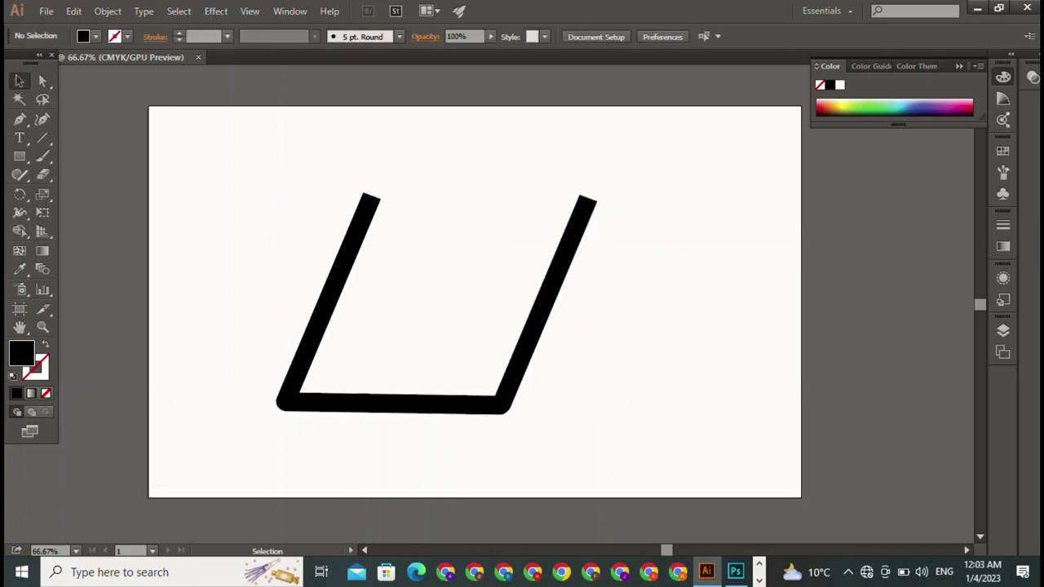
Round the top tips of both the left and right slanted strokes
left_click(284, 400)
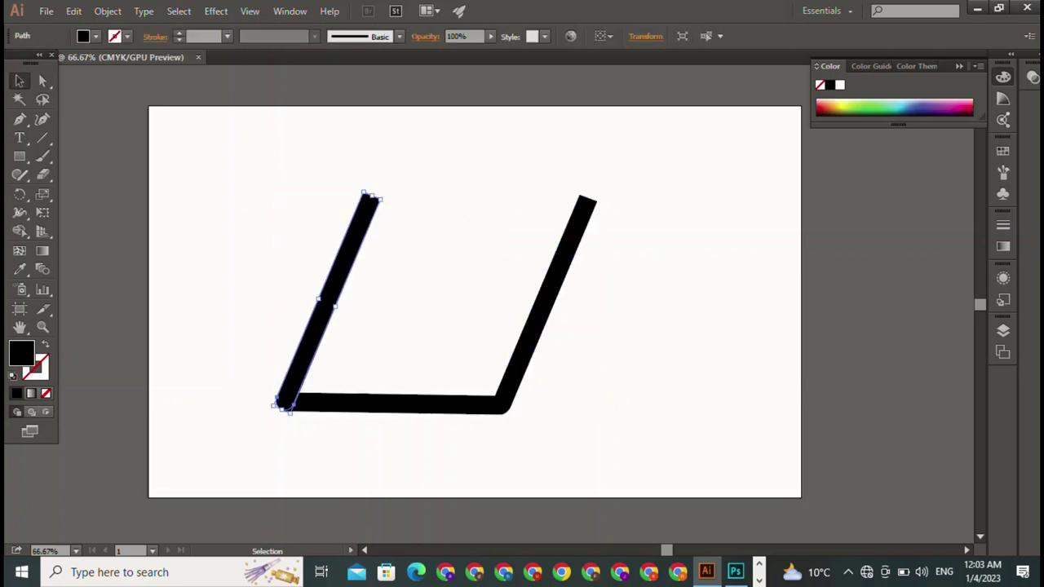
left_click(43, 80)
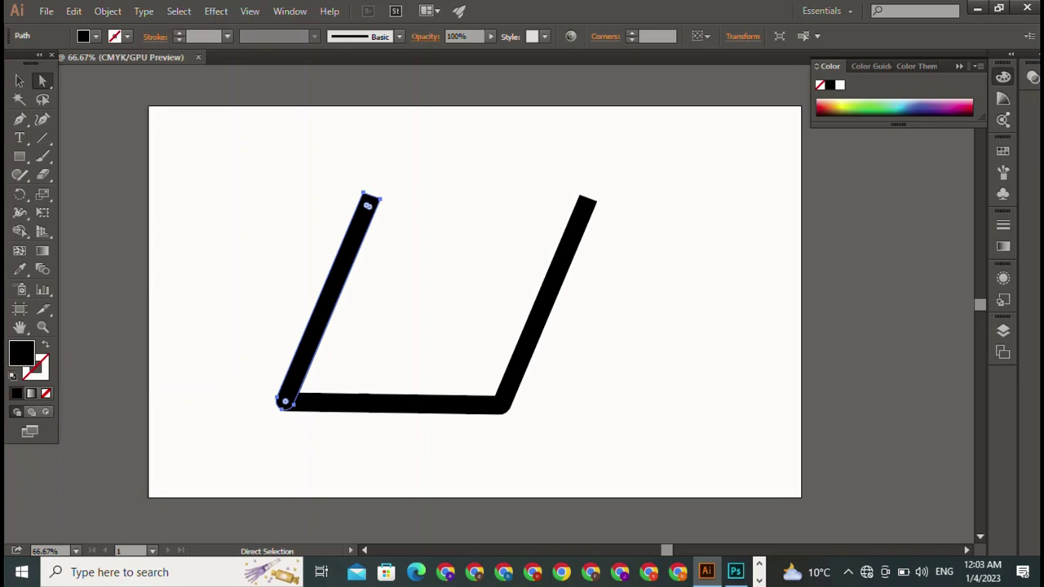
left_click(367, 203)
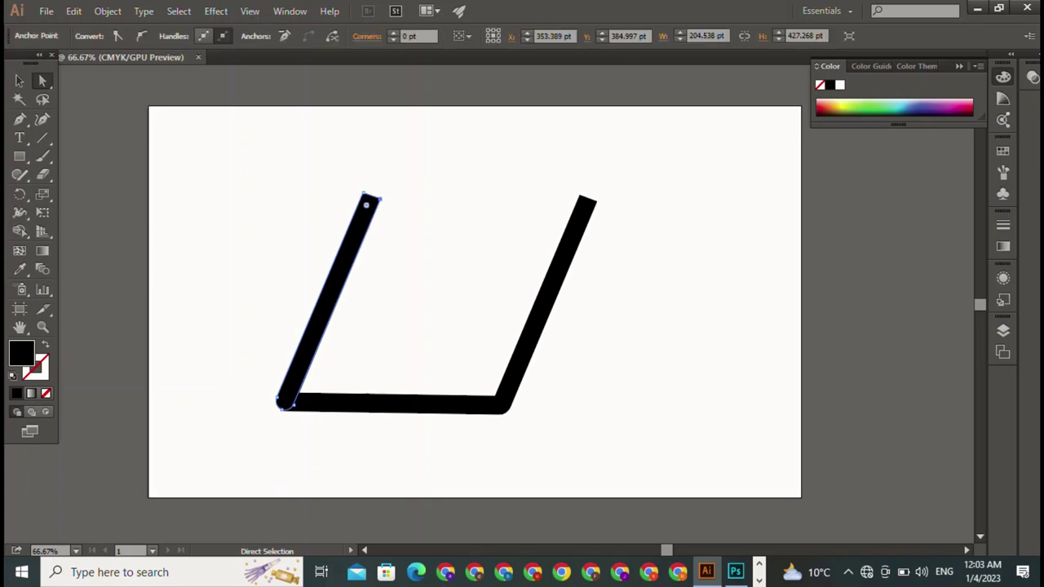
left_click_drag(366, 205, 357, 210)
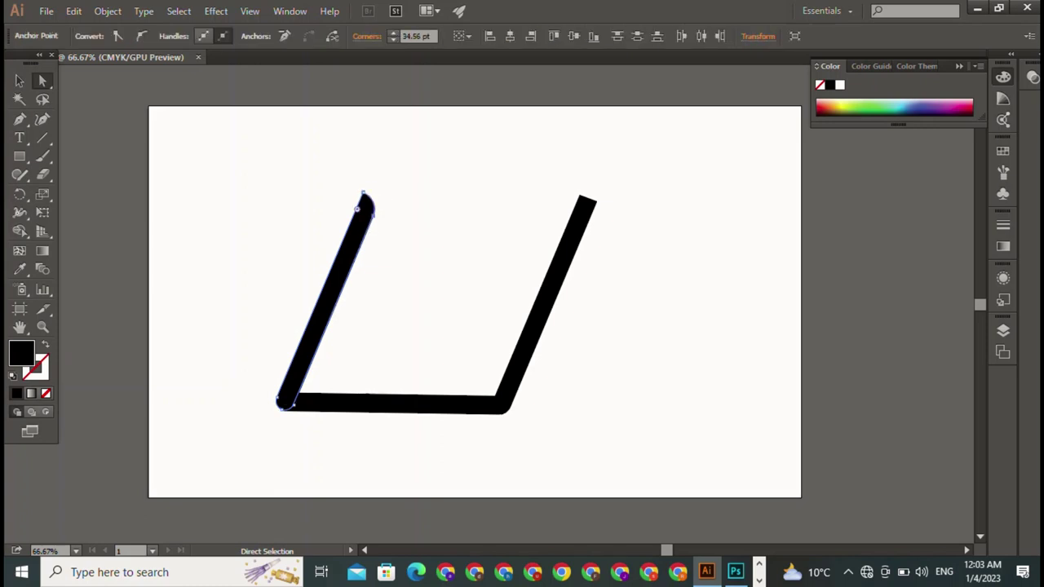
left_click(496, 408)
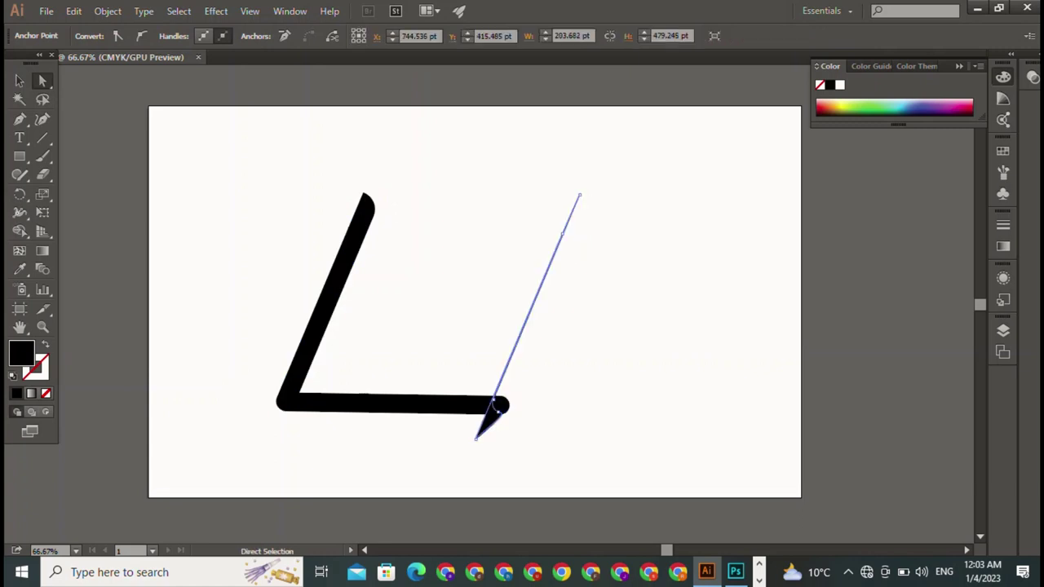
left_click(499, 407)
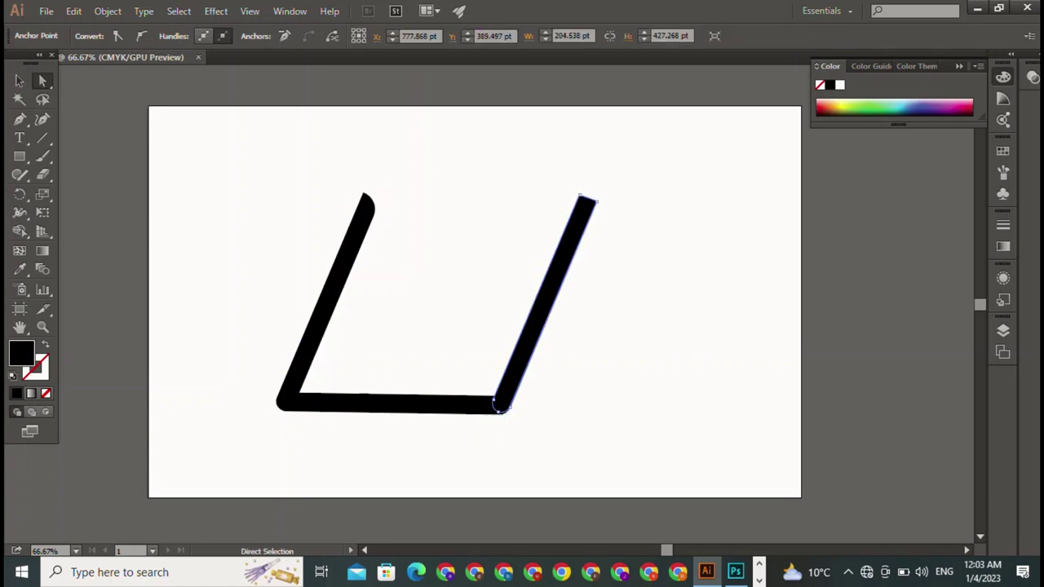
left_click_drag(596, 208, 590, 219)
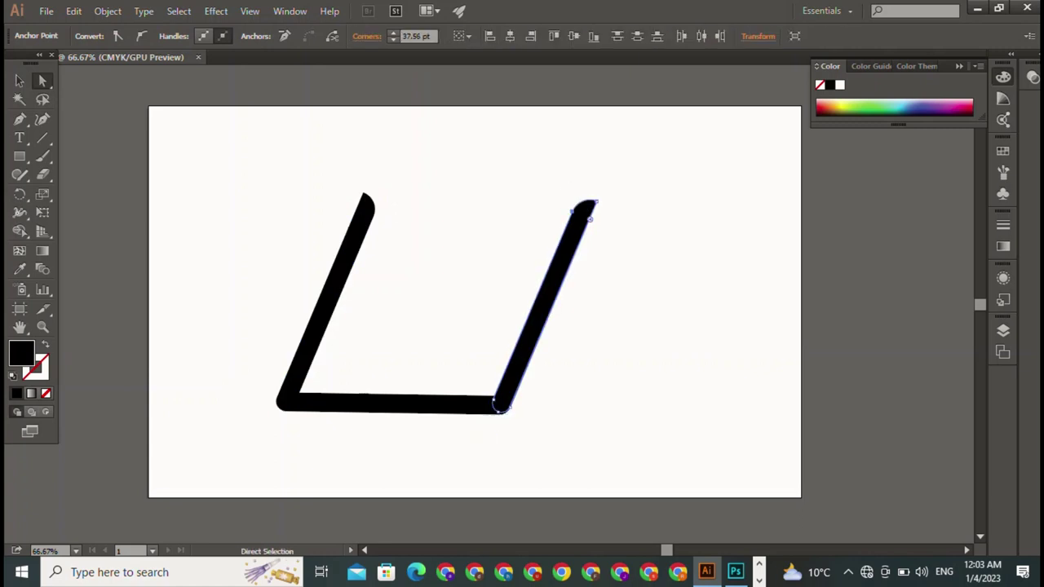
left_click(20, 80)
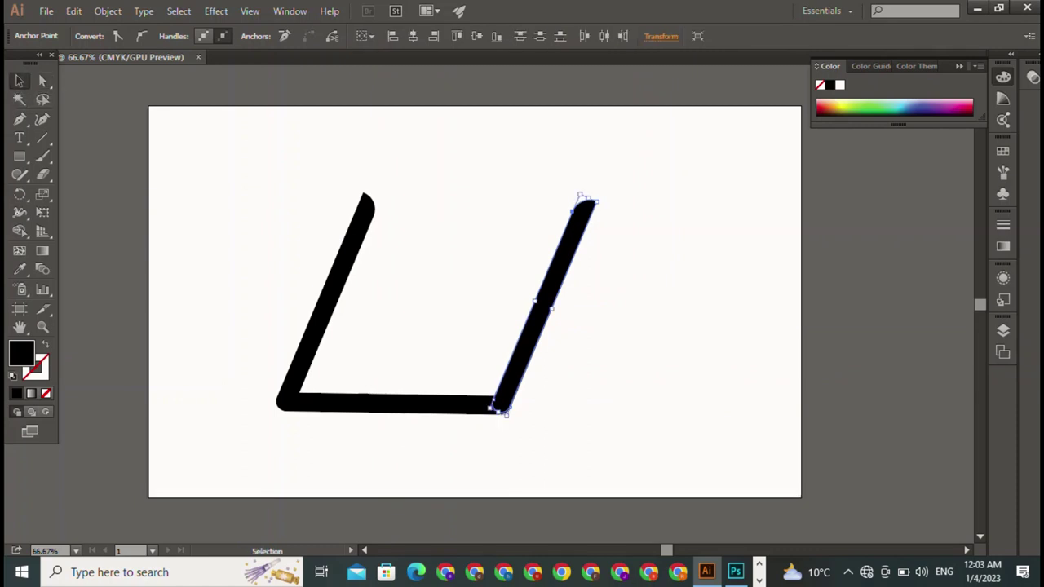
key("ctrl+shift+a")
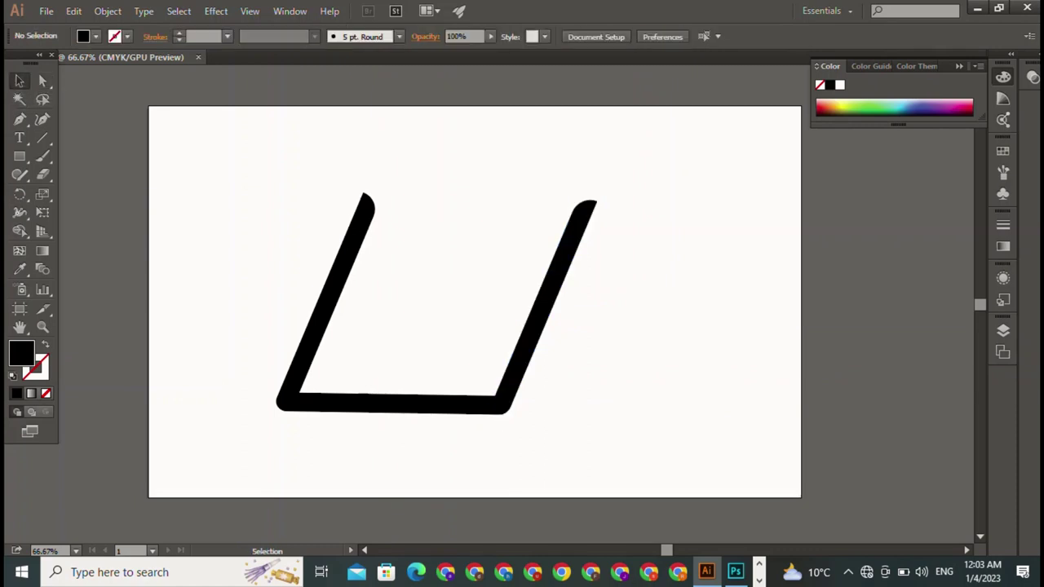
Type 'A I' in Magneto Bold, then move and enlarge it inside the frame's bottom
left_click(19, 138)
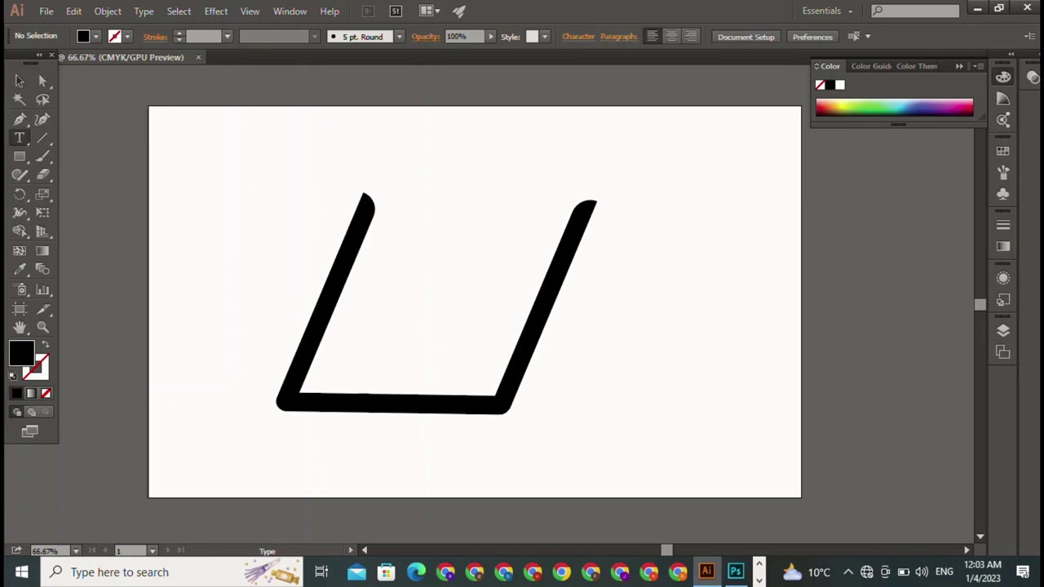
type("A")
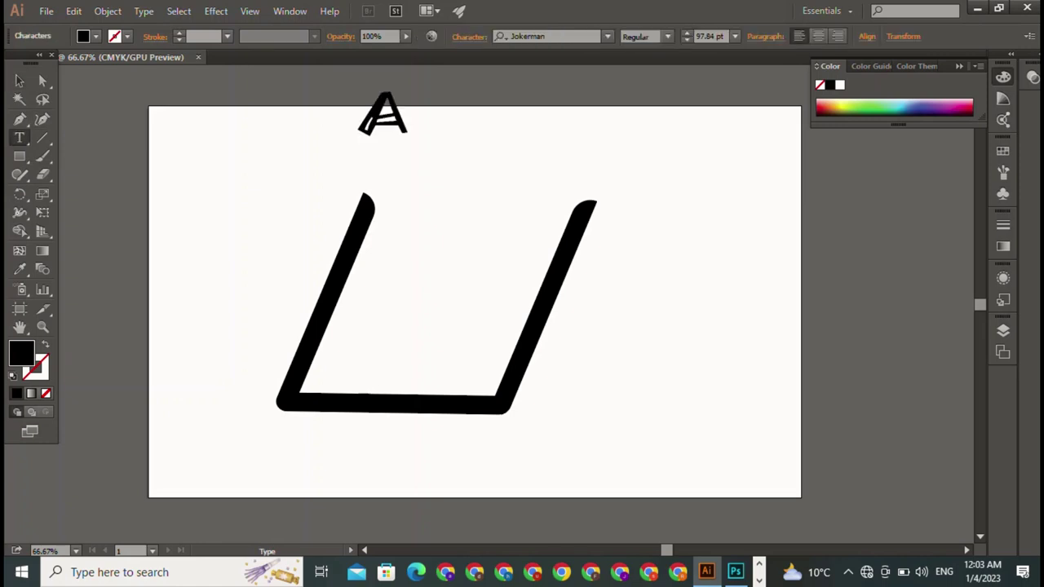
type(" I")
key("Escape")
left_click(607, 36)
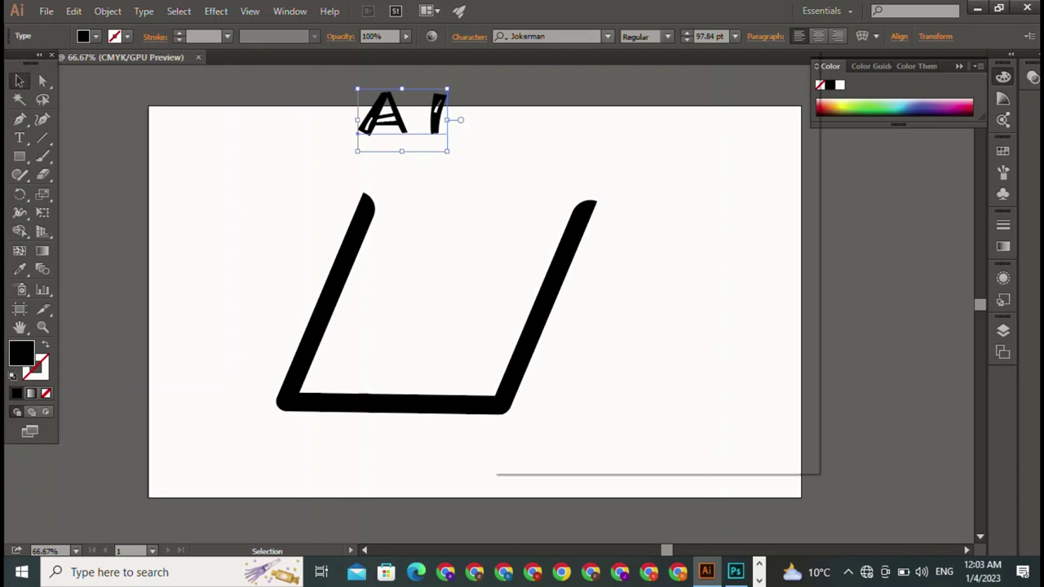
left_click(536, 322)
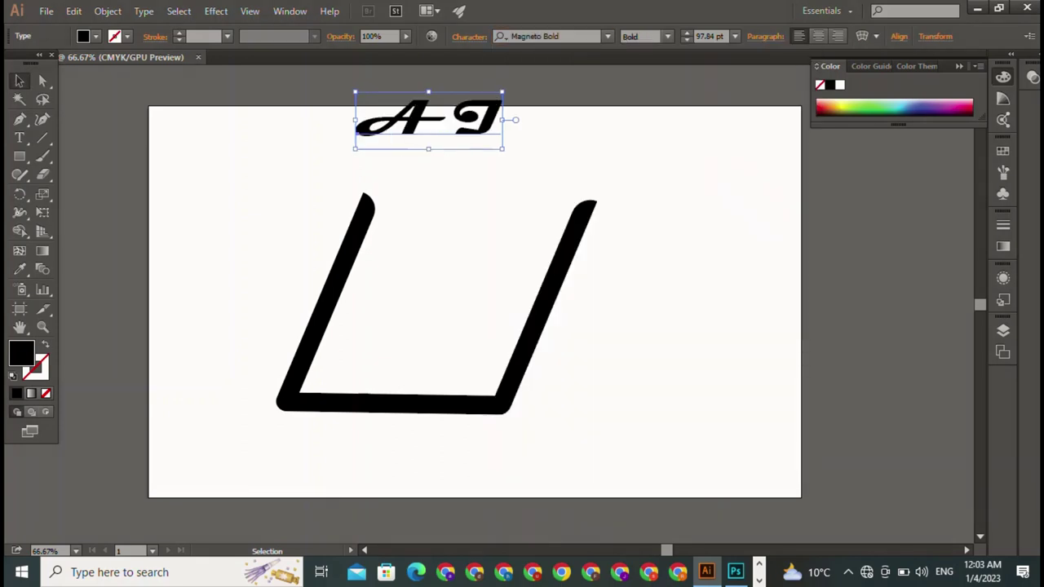
left_click_drag(424, 123, 395, 370)
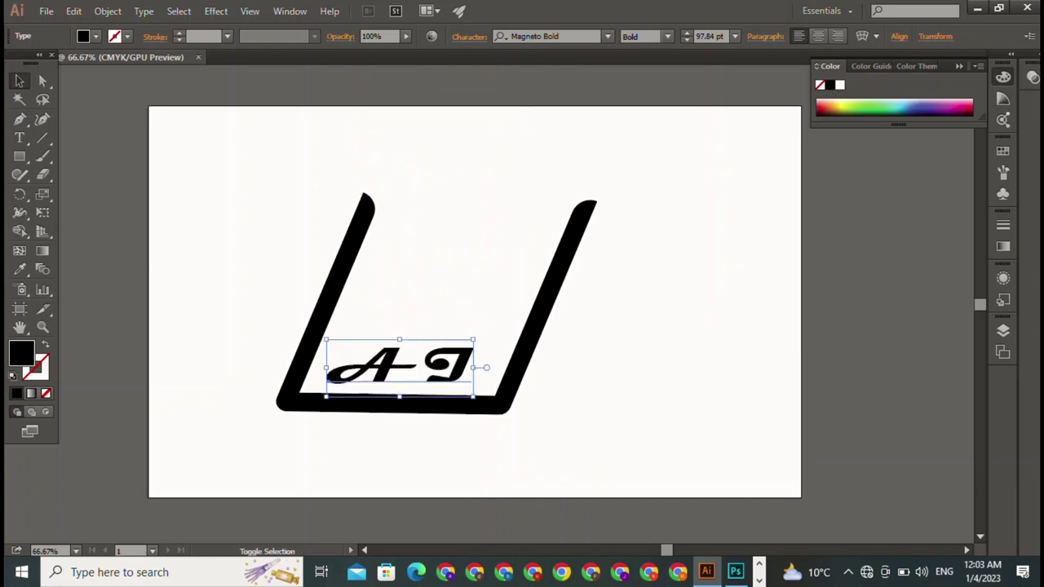
mouse_move(473, 339)
left_mouse_down()
mouse_move(586, 295)
mouse_move(509, 295)
mouse_move(442, 361)
left_mouse_up()
key("ctrl+shift+a")
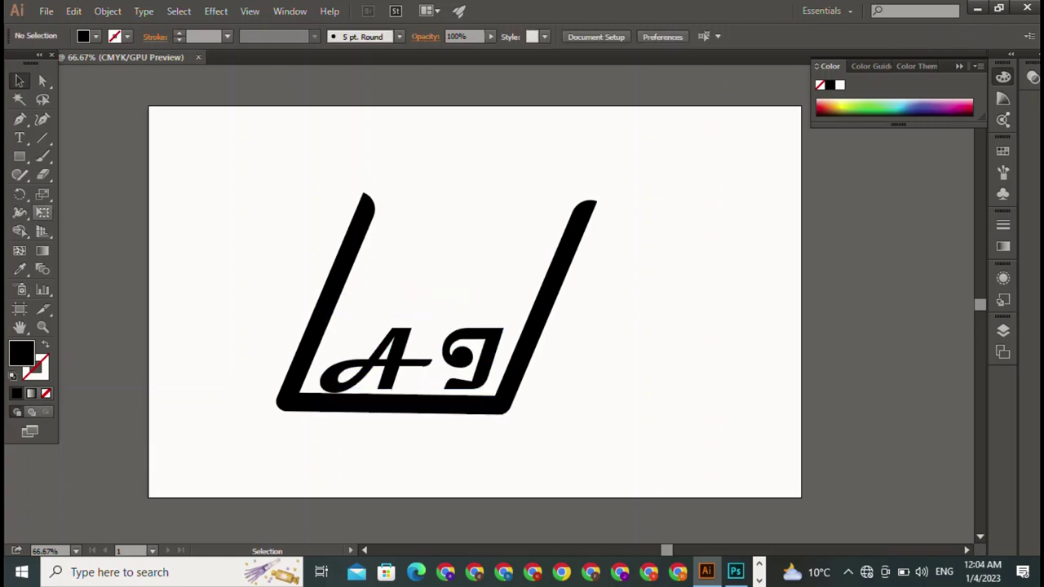
Lower the left stroke's top end and complete the right slanted stroke with the Pen tool
left_click(327, 297)
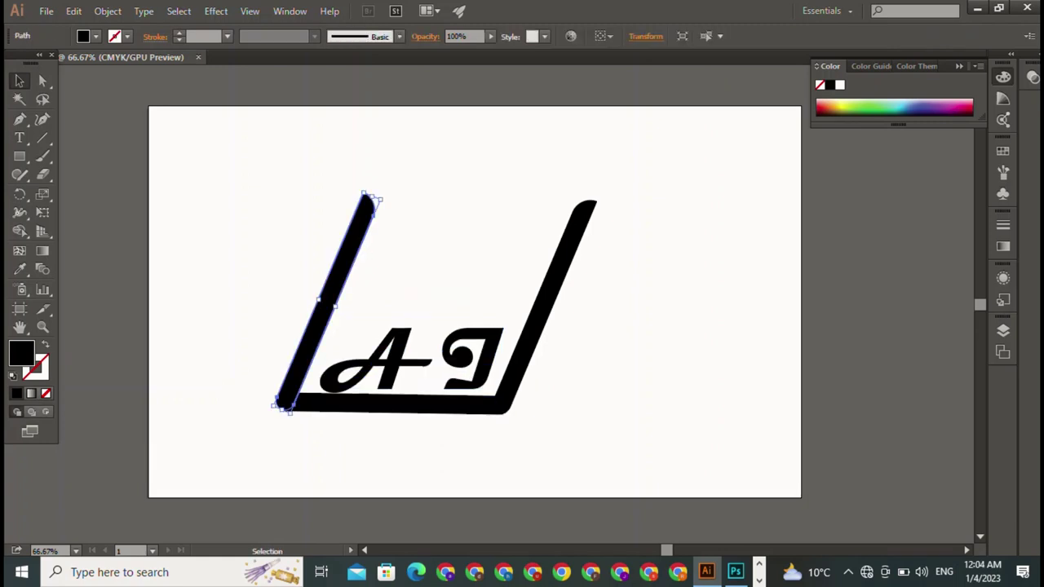
key("ctrl+shift+a")
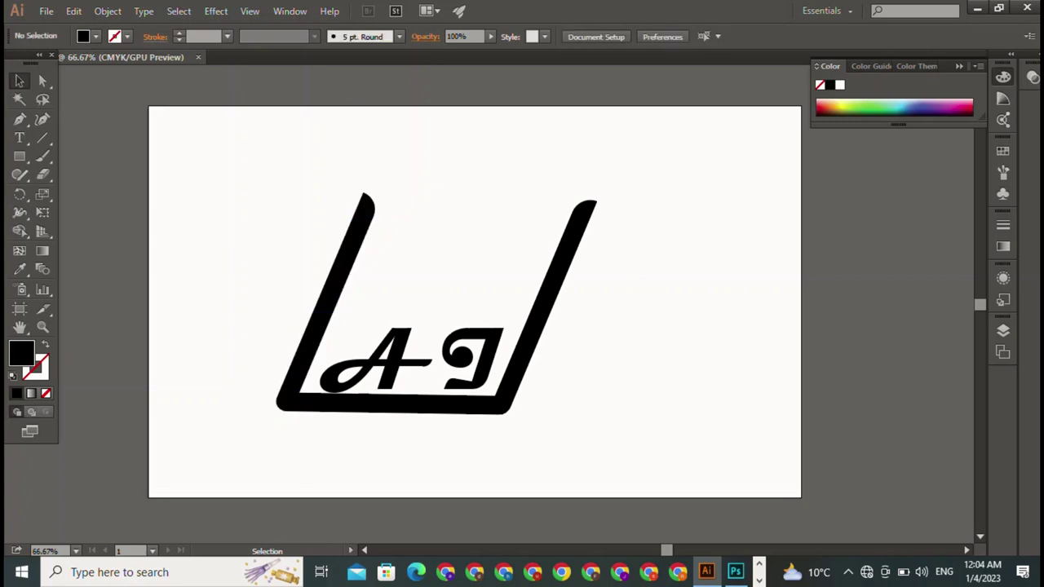
key("ctrl+z")
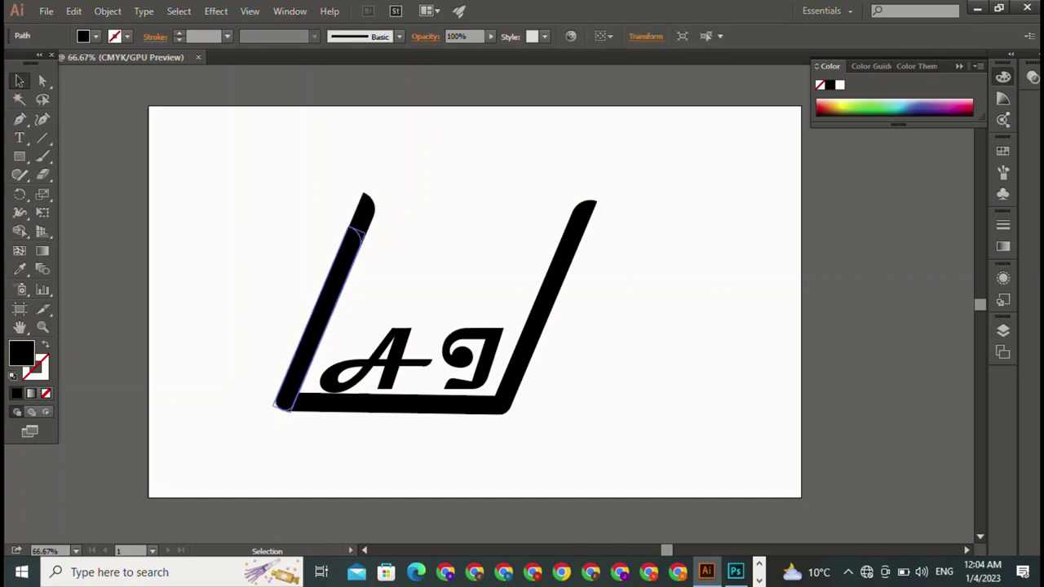
left_click_drag(367, 198, 347, 250)
left_click(457, 204)
left_click(583, 210)
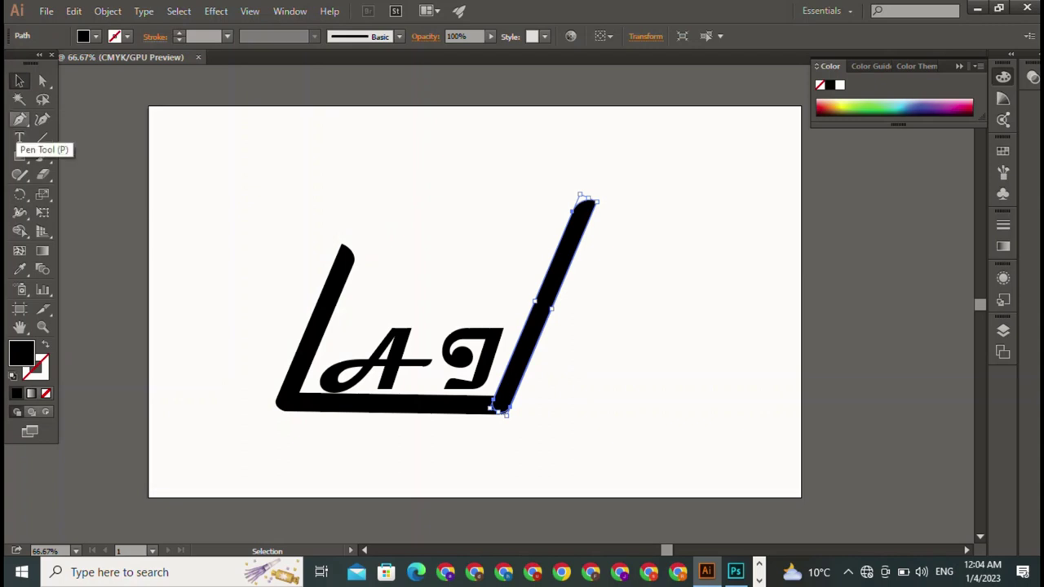
left_click(19, 119)
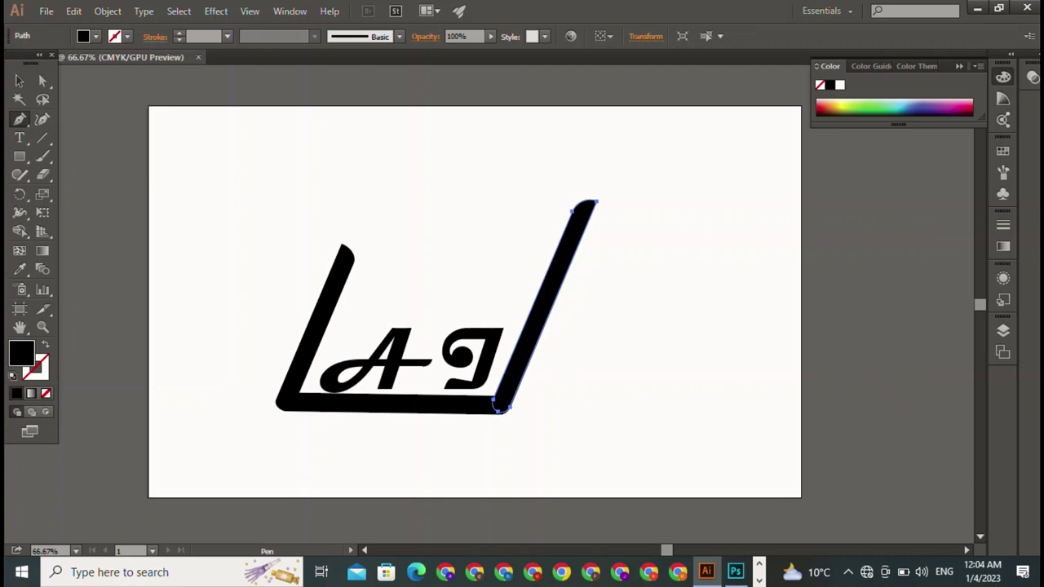
left_click(19, 80)
key("ctrl+shift+a")
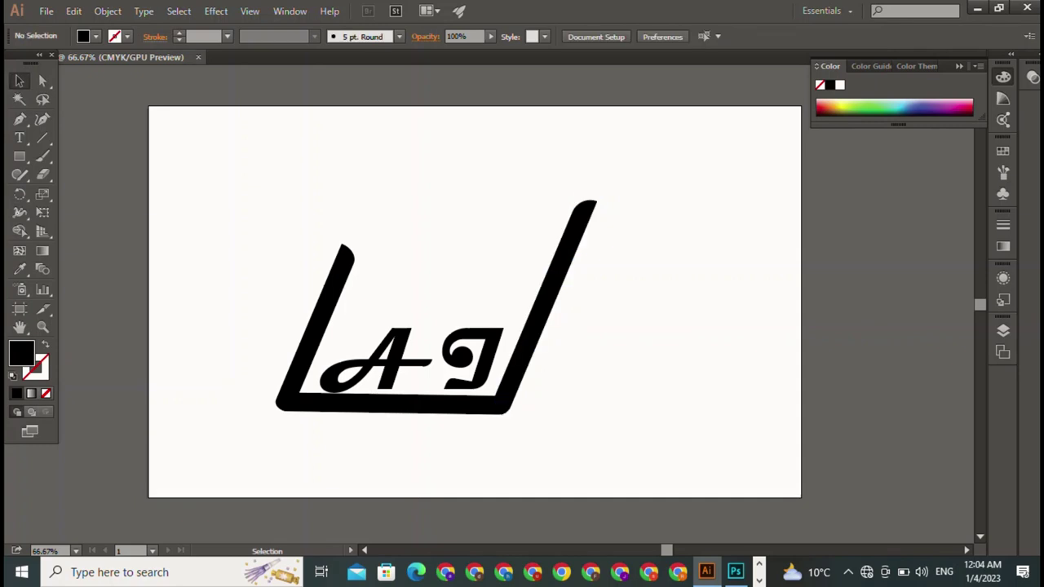
Draw a straight underline beneath the frame and nudge it slightly down
left_click(20, 137)
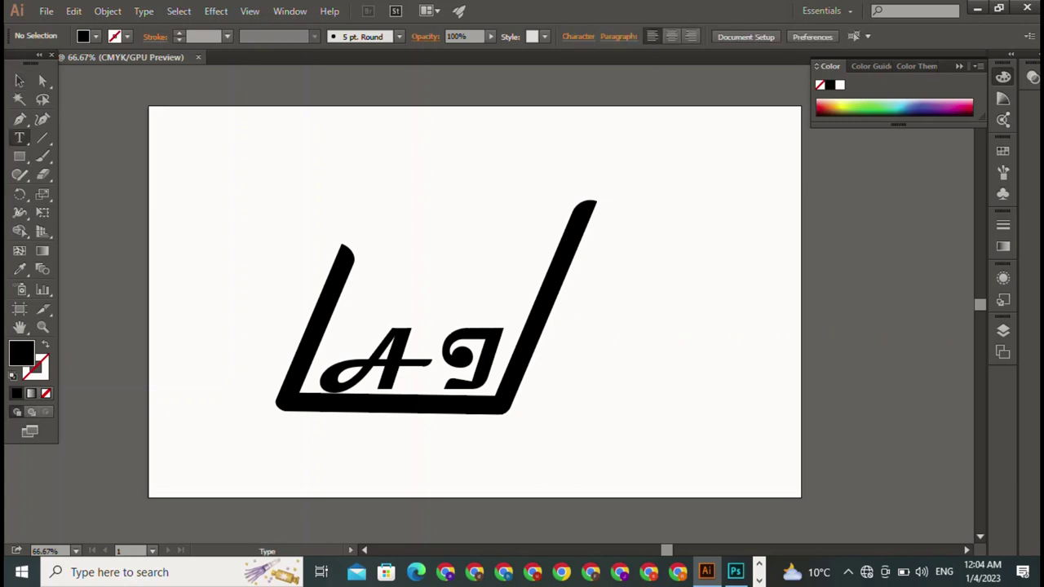
left_click(20, 119)
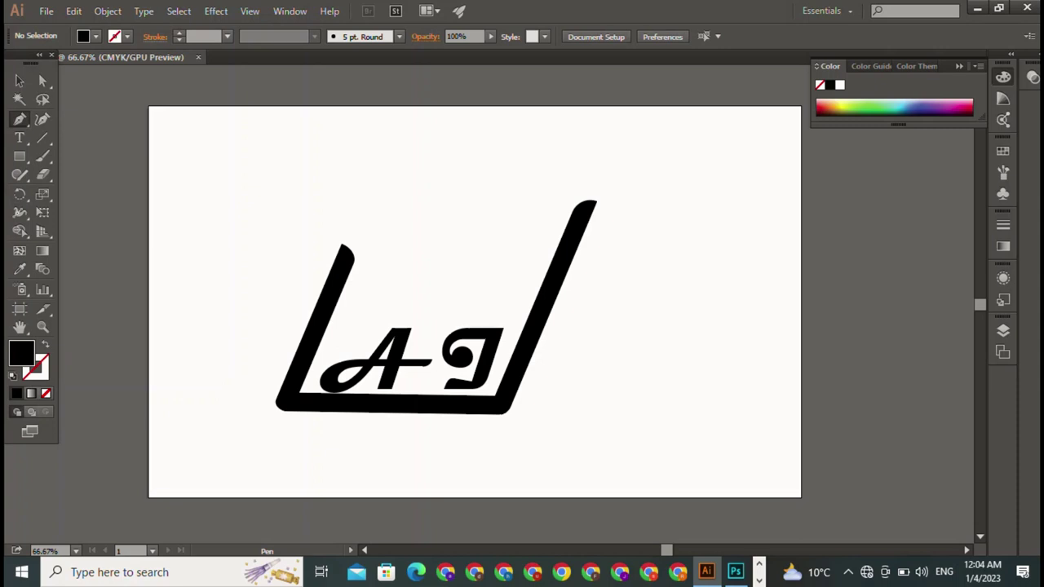
left_click(279, 417)
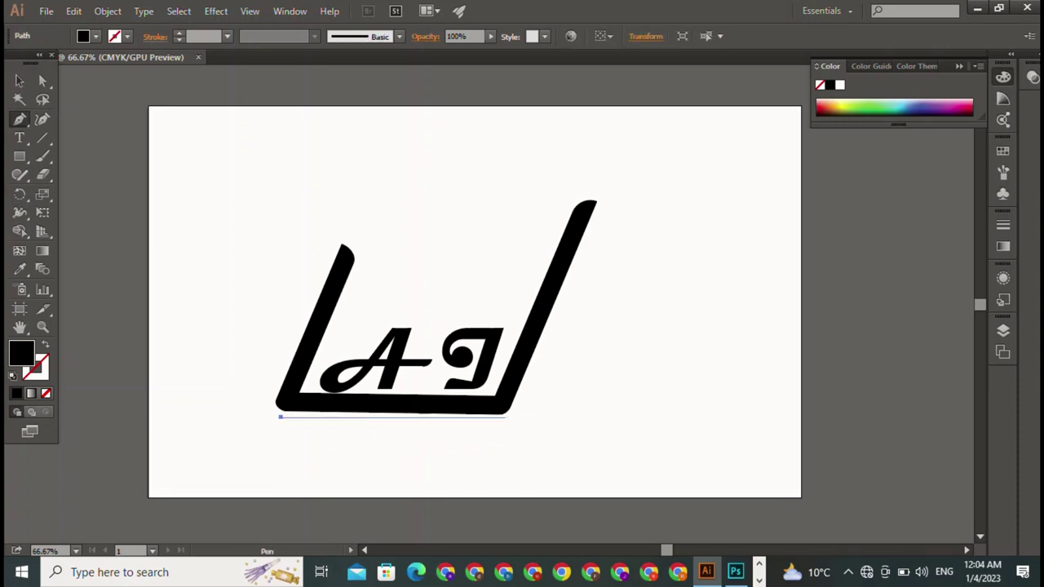
left_click(505, 417)
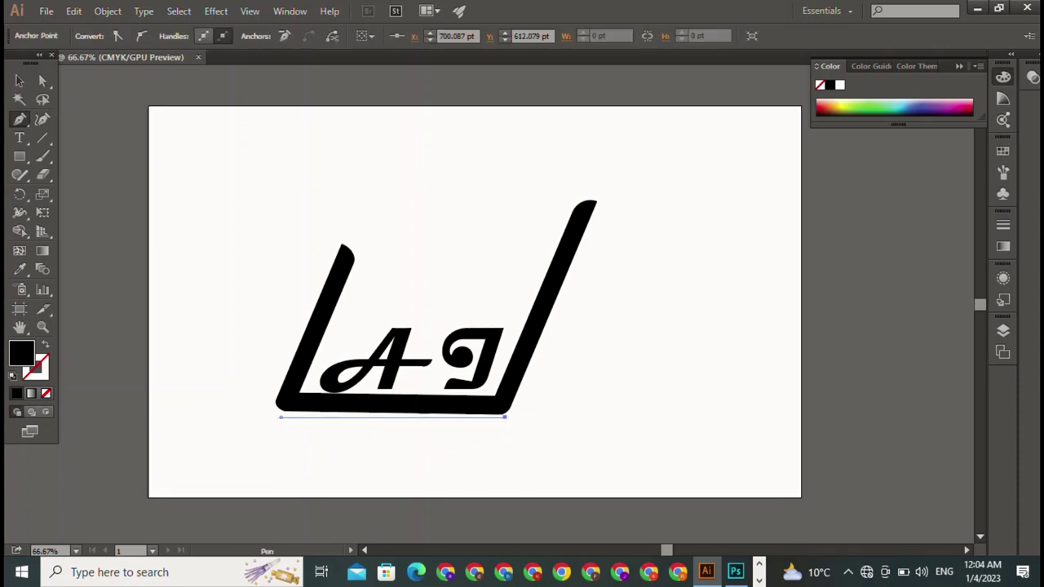
left_click(279, 417)
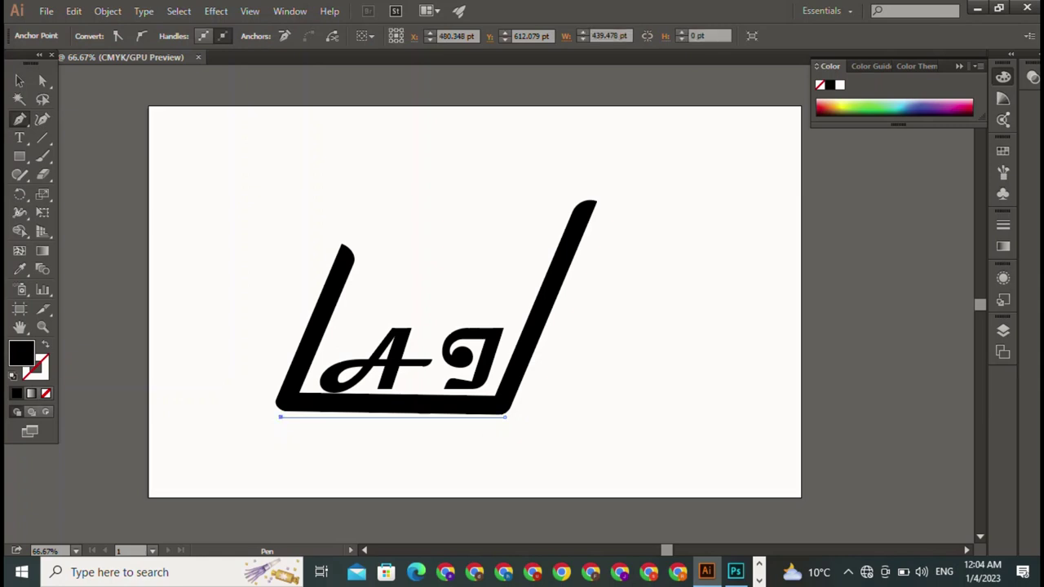
key("v")
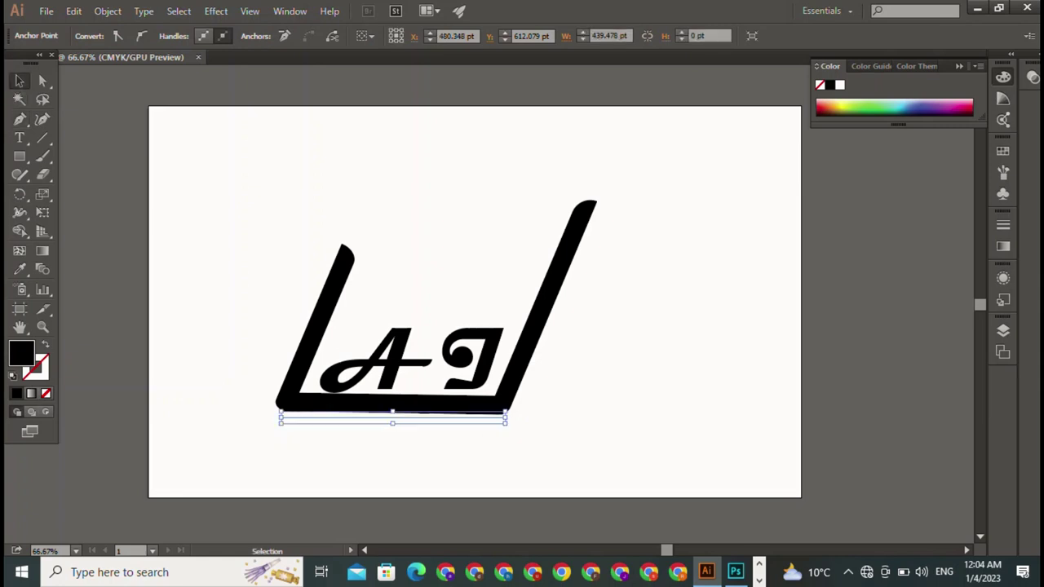
key("Down")
key("Down")
key("Down")
key("Down")
key("Down")
key("Down")
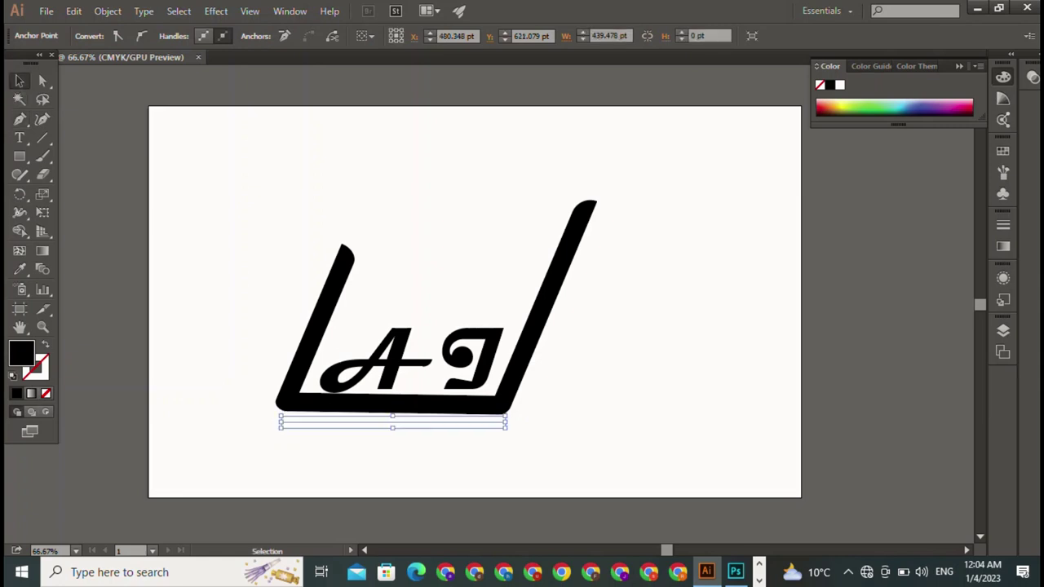
key("ctrl+shift+a")
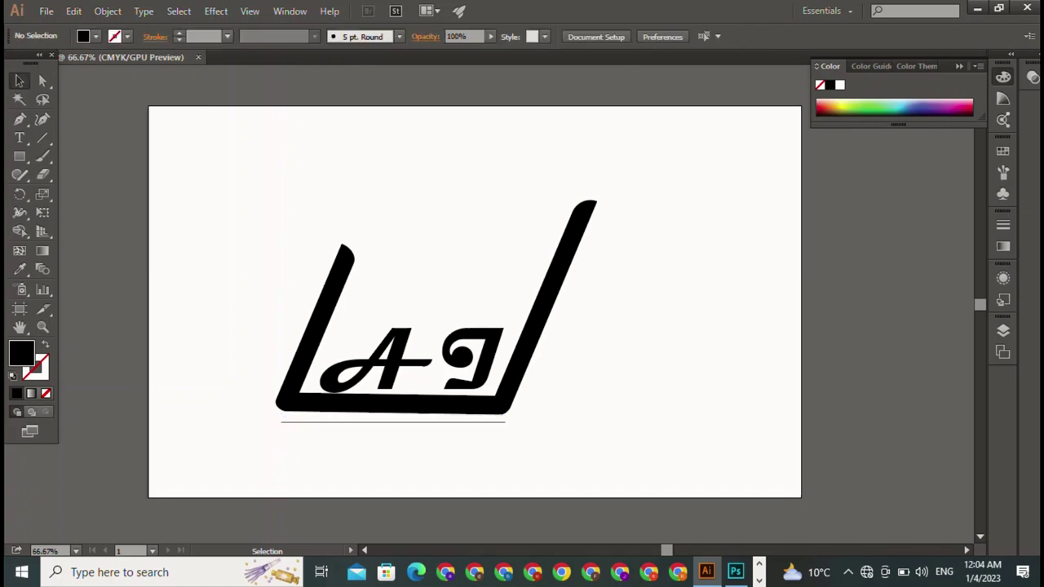
Undo a duplicate underline and fine-tune the underline's position with Shift+arrow nudges
key("ctrl+z")
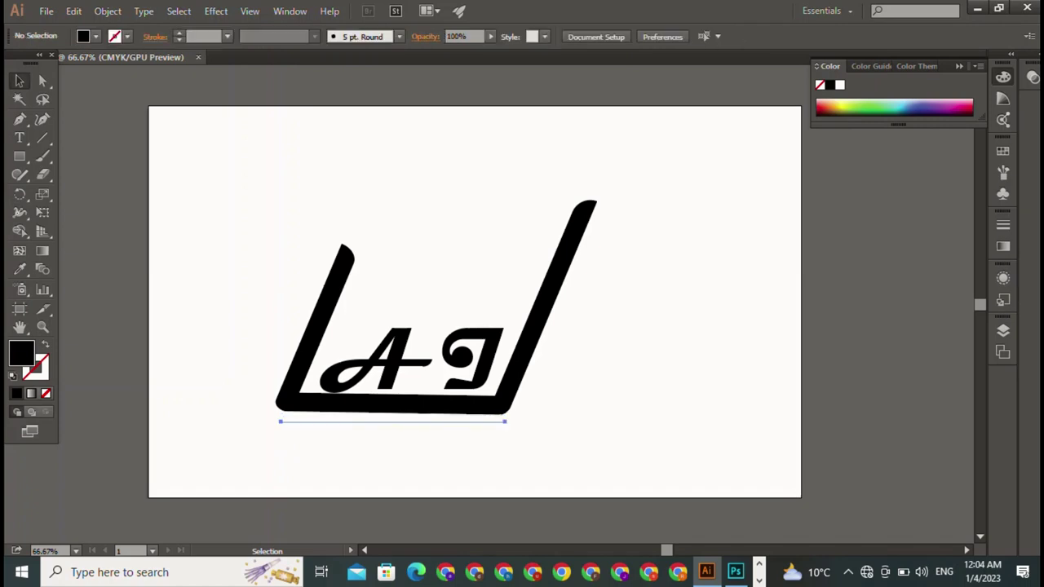
key("ctrl+z")
key("ctrl+shift+a")
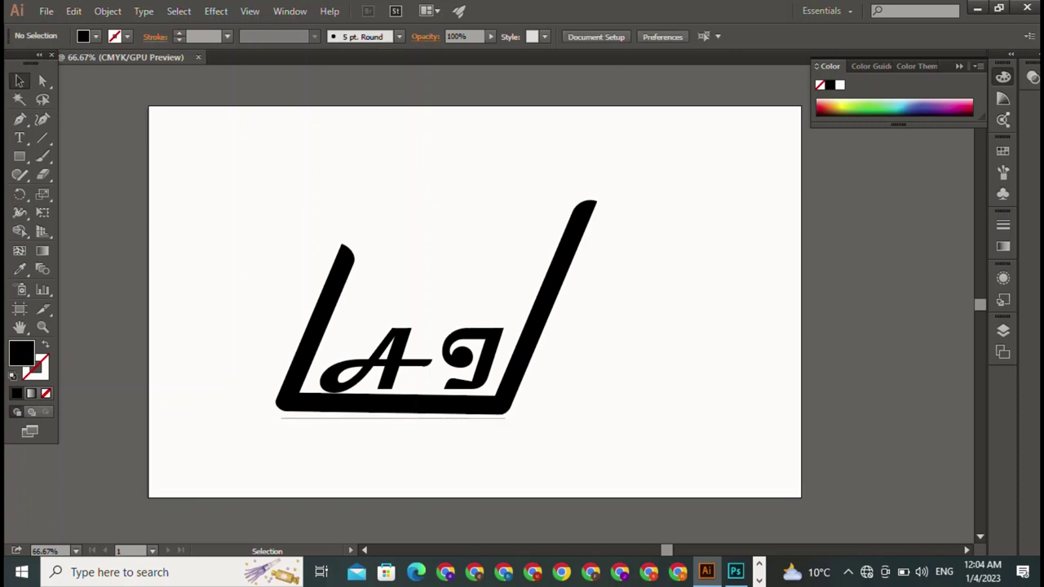
left_click(392, 419)
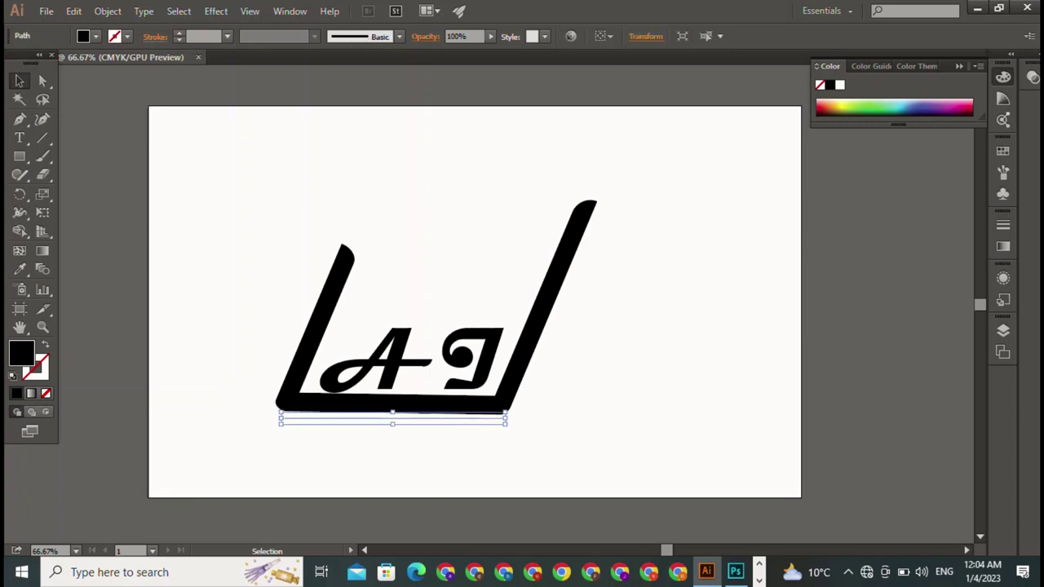
key("shift+Down")
key("shift+Down")
key("shift+Down")
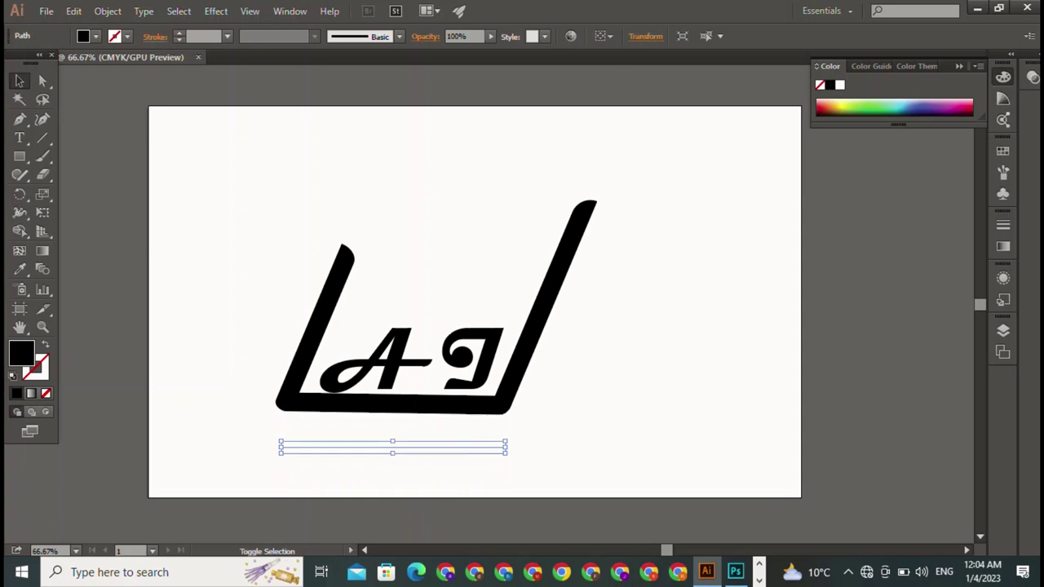
left_click_drag(126, 424, 659, 454)
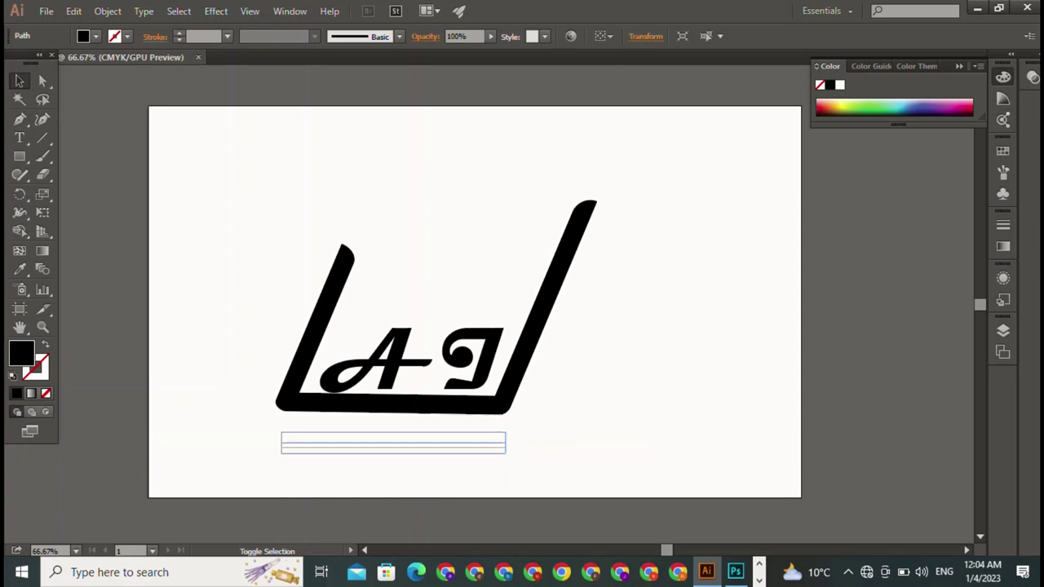
key("shift+Up")
key("shift+Up")
key("shift+Up")
key("ctrl+shift+a")
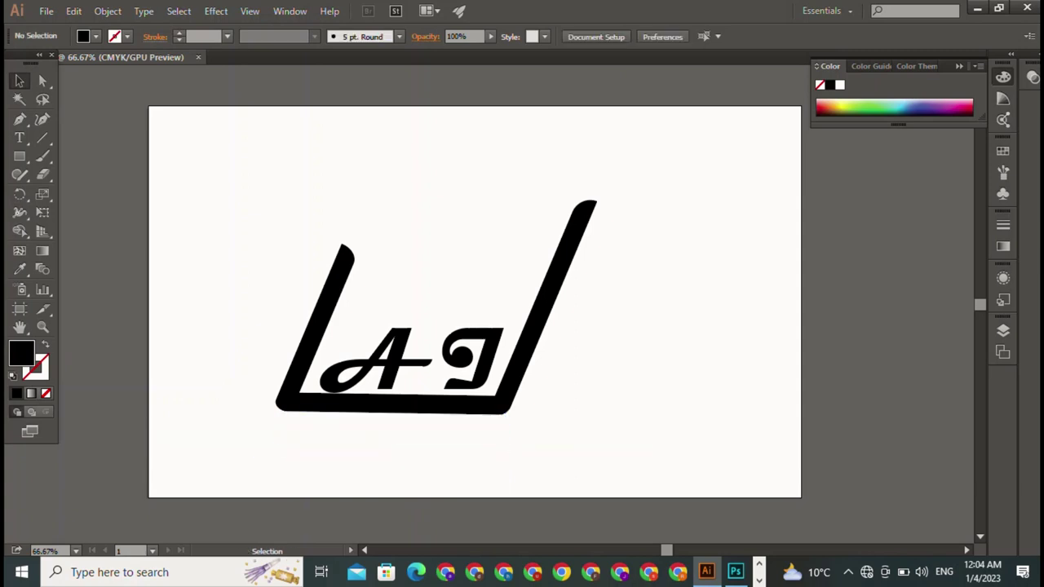
left_click(450, 433)
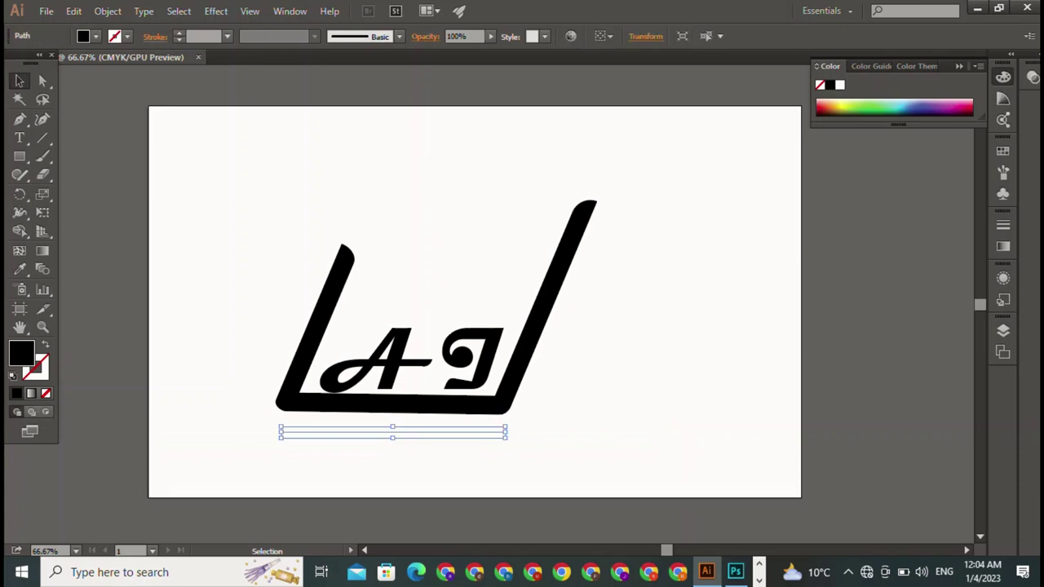
Give the underline a black stroke at 5 pt weight
left_click(95, 36)
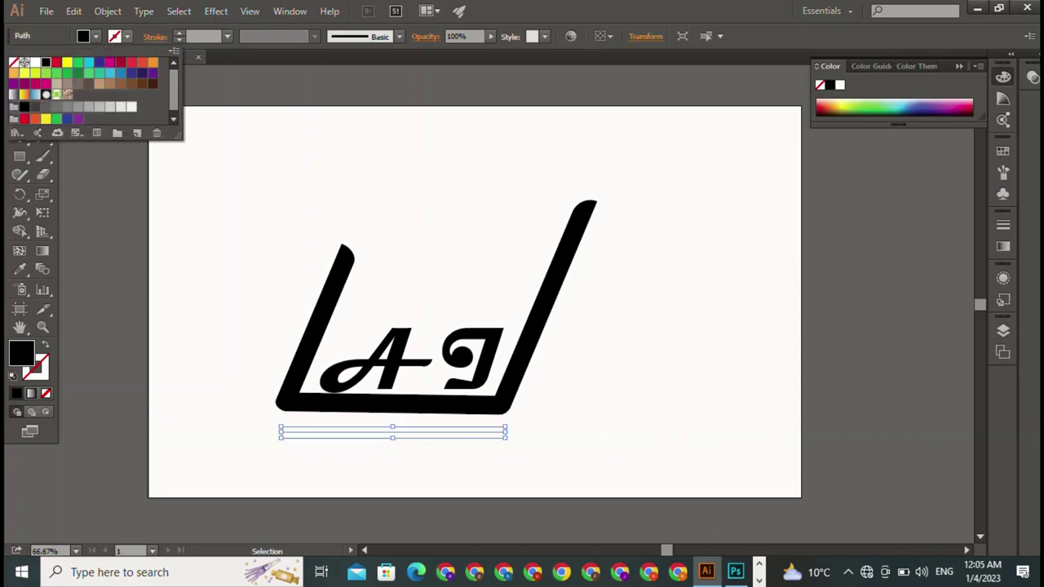
key("Escape")
left_click(95, 36)
left_click(45, 62)
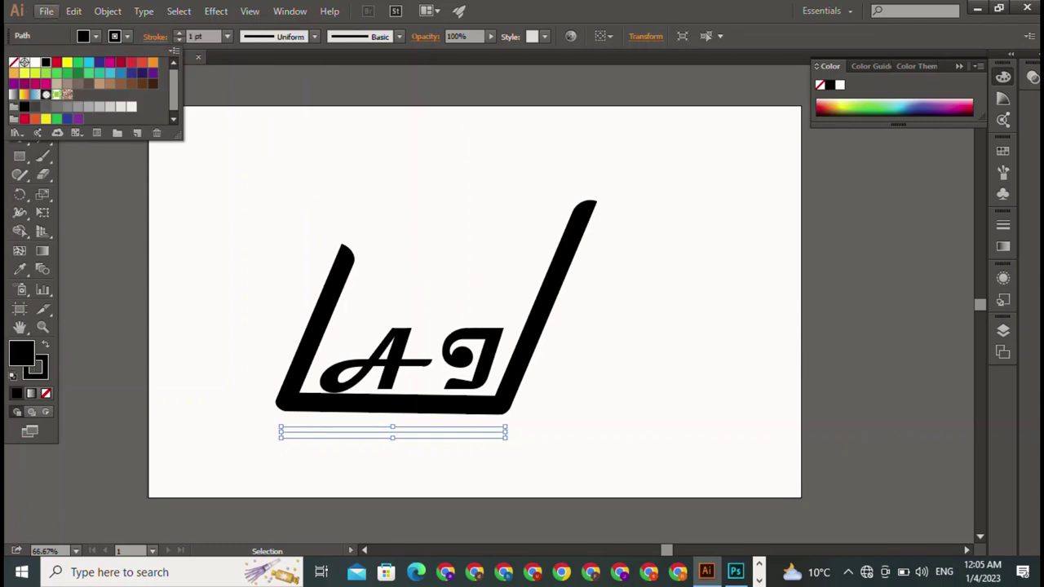
left_click(179, 32)
left_click(179, 33)
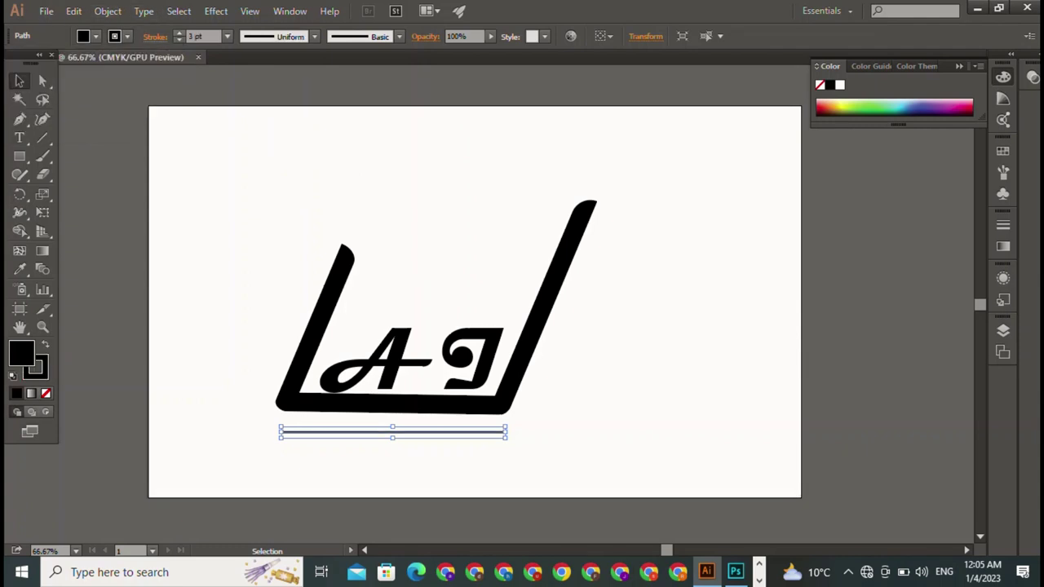
left_click(178, 33)
left_click(179, 32)
left_click(178, 33)
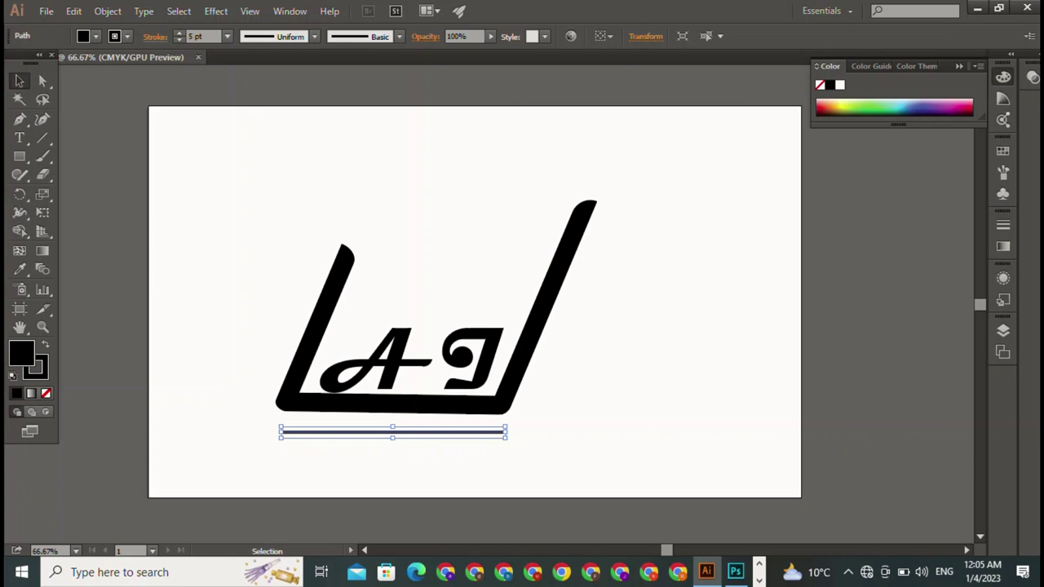
key("ctrl+shift+a")
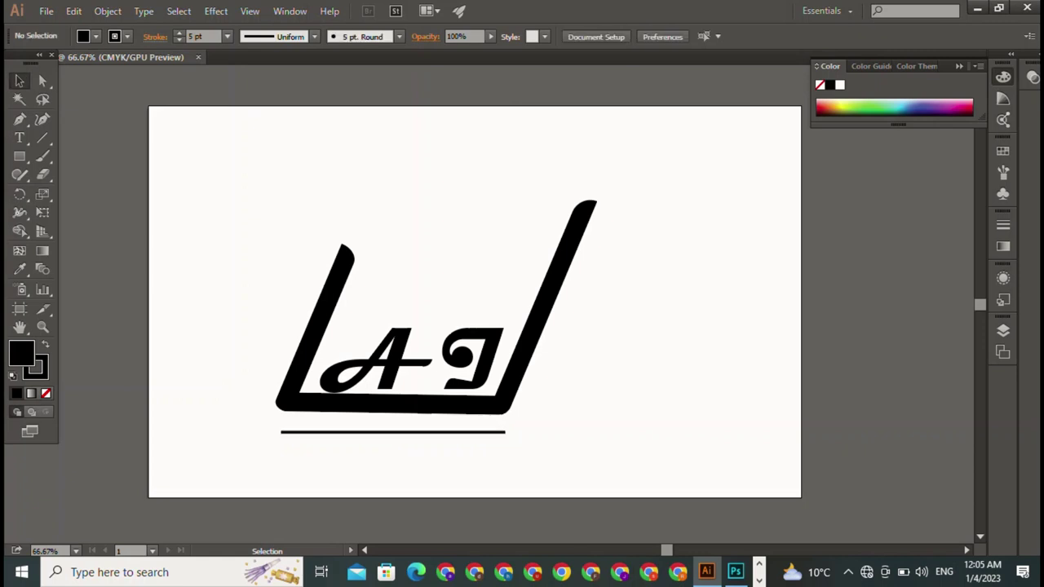
Move the underline up so it sits just beneath the frame's bottom bar
left_click_drag(391, 432, 390, 423)
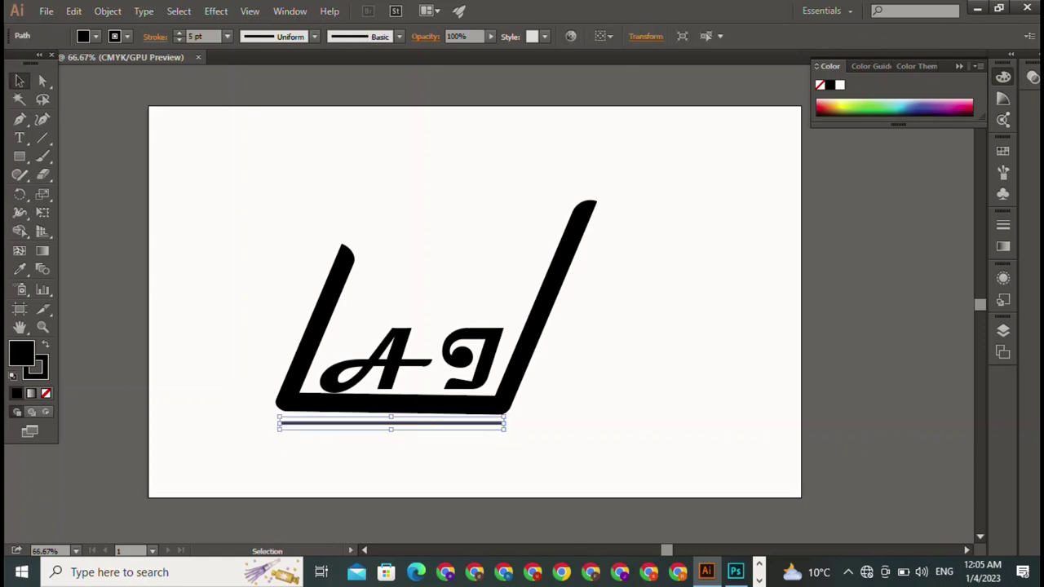
left_click(543, 306)
key("ctrl+shift+a")
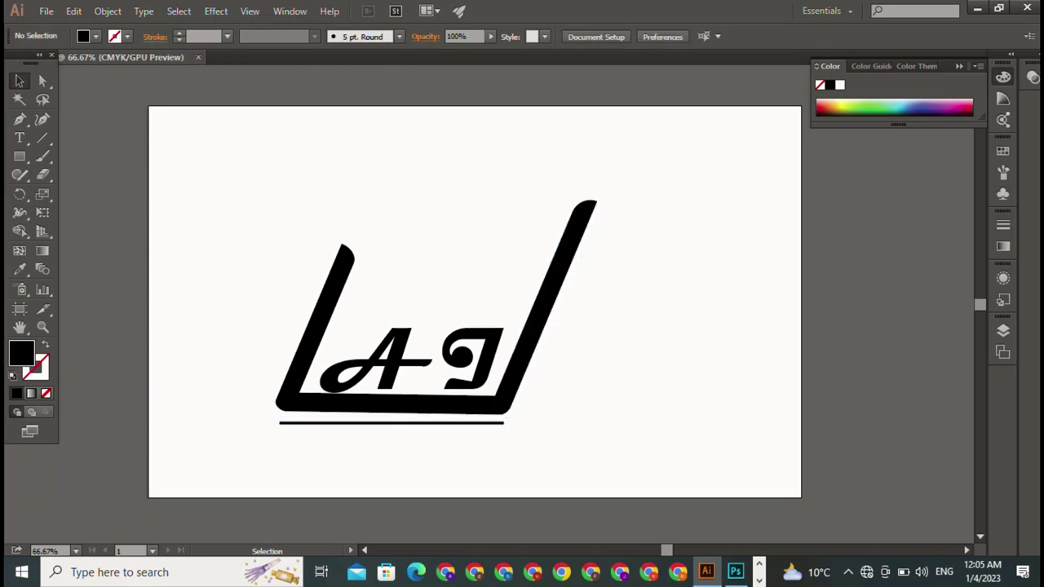